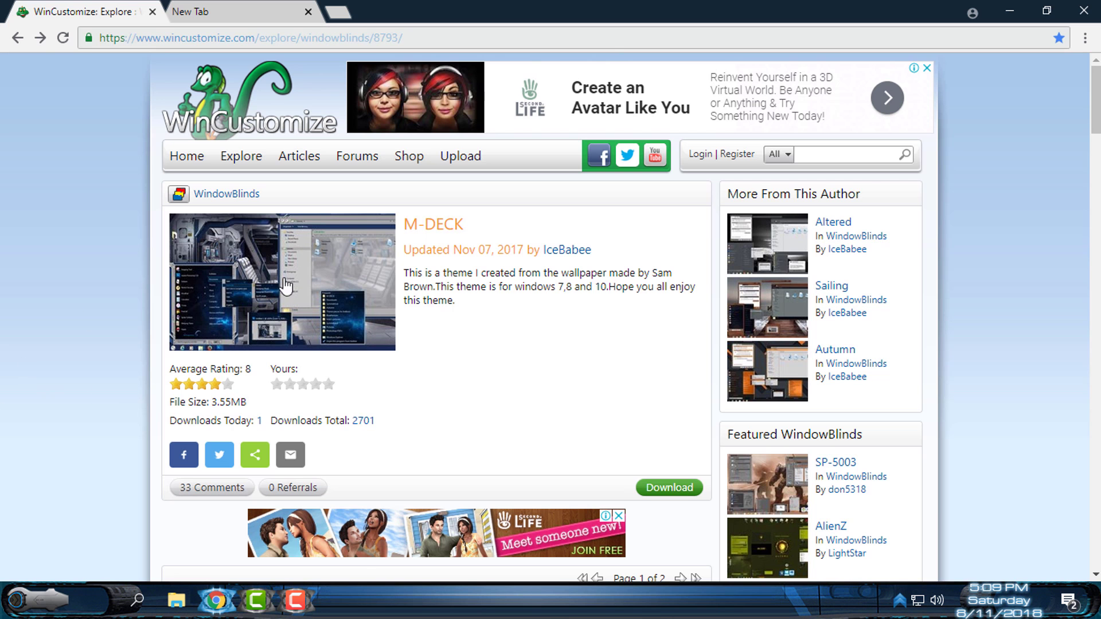
- Preview the M-DECK theme full size, then download it as M-DECK.zip
{"action": "left_click", "coordinate": [281, 269]}
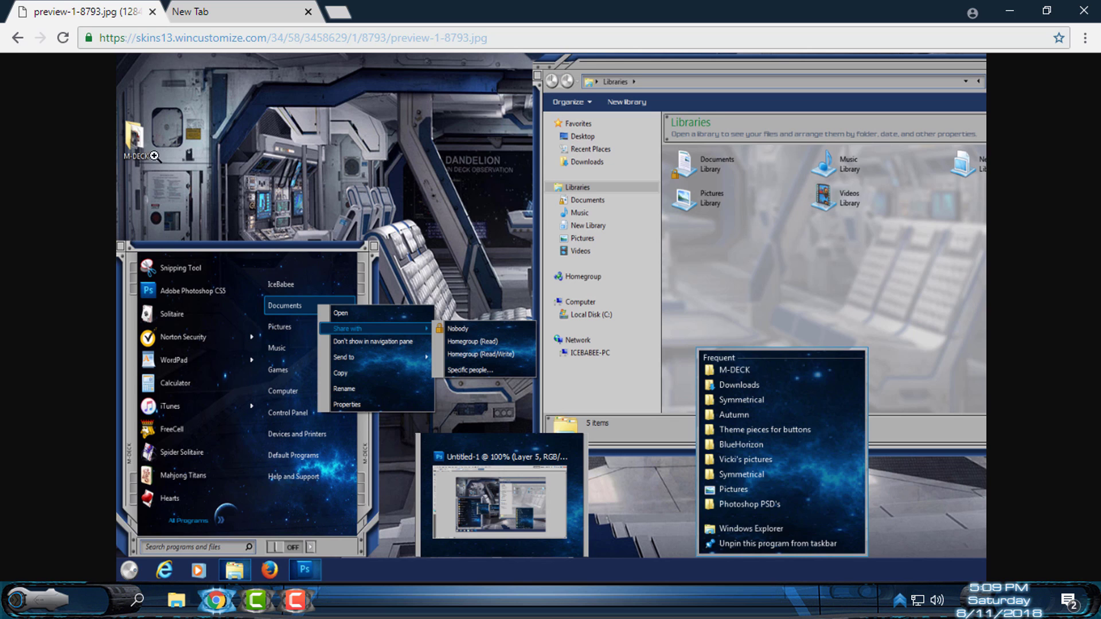
{"action": "left_click", "coordinate": [17, 38]}
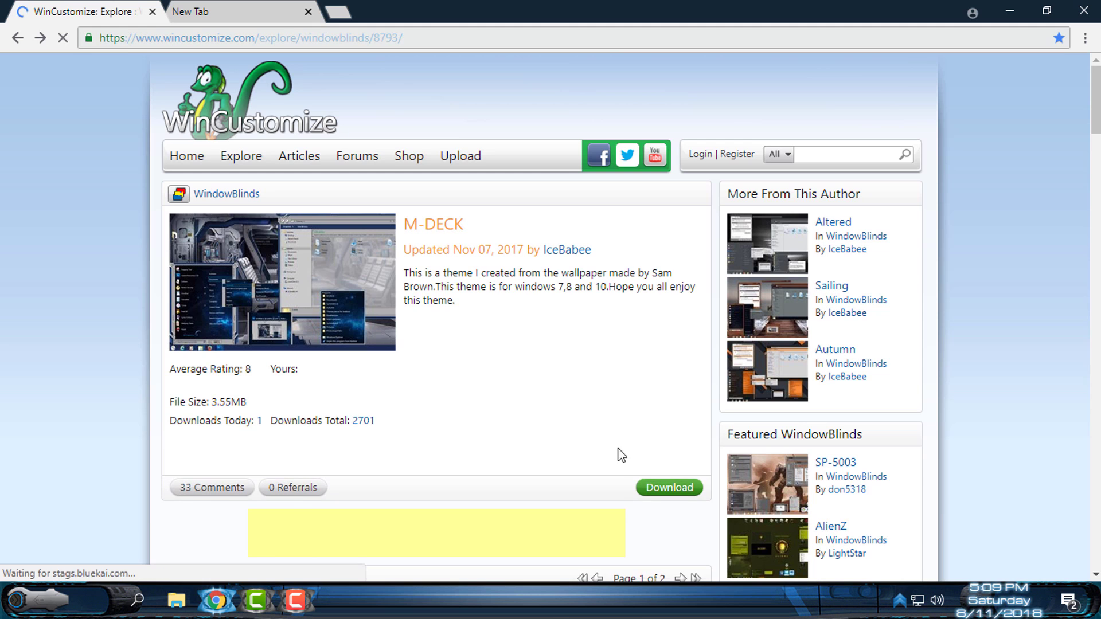
{"action": "left_click", "coordinate": [669, 496]}
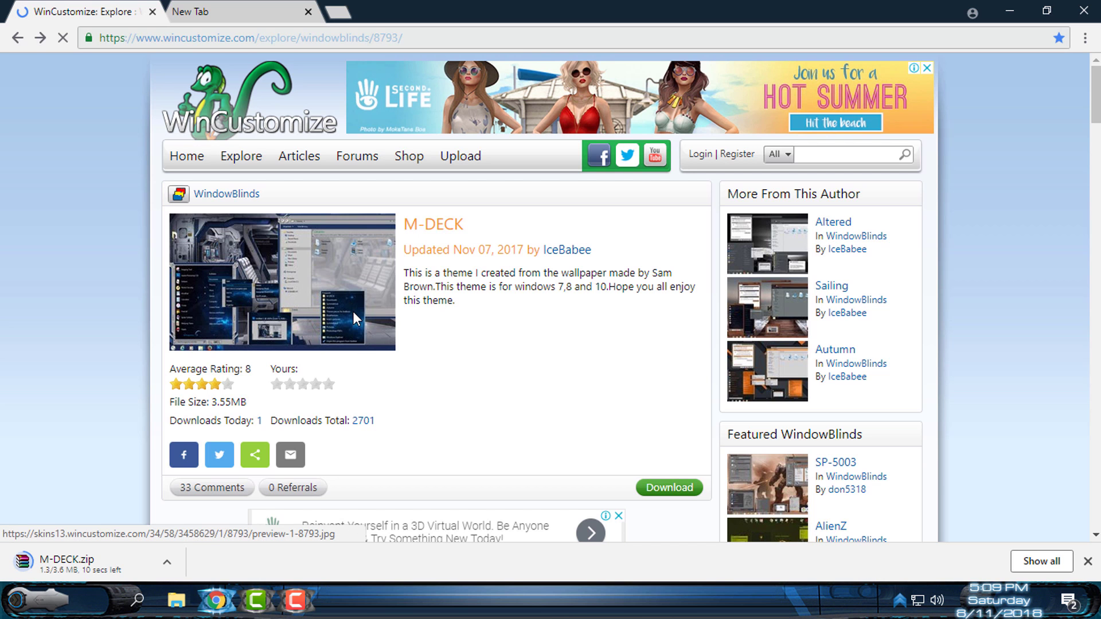
- View the M-DECK preview again, then minimise Chrome to reveal the desktop
{"action": "left_click", "coordinate": [371, 264]}
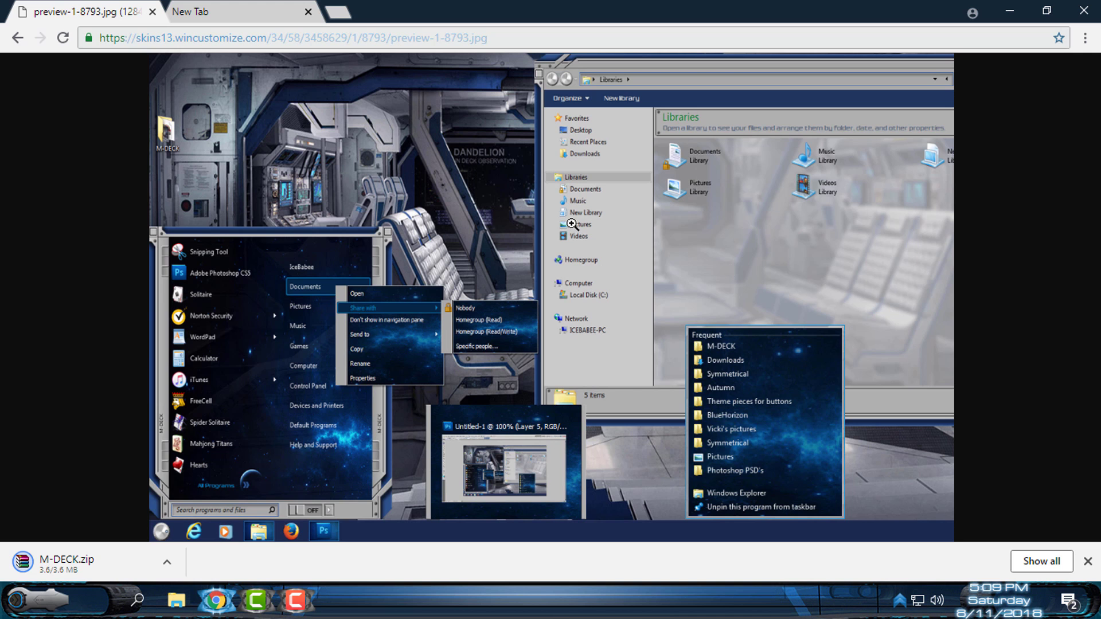
{"action": "left_click", "coordinate": [13, 45]}
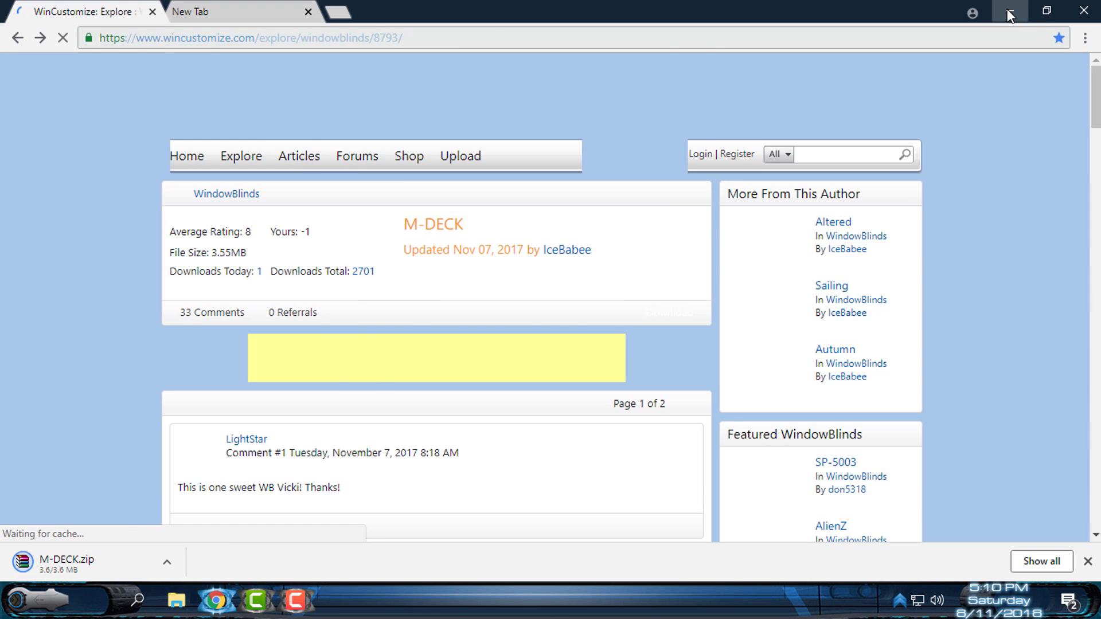
{"action": "left_click", "coordinate": [1010, 15]}
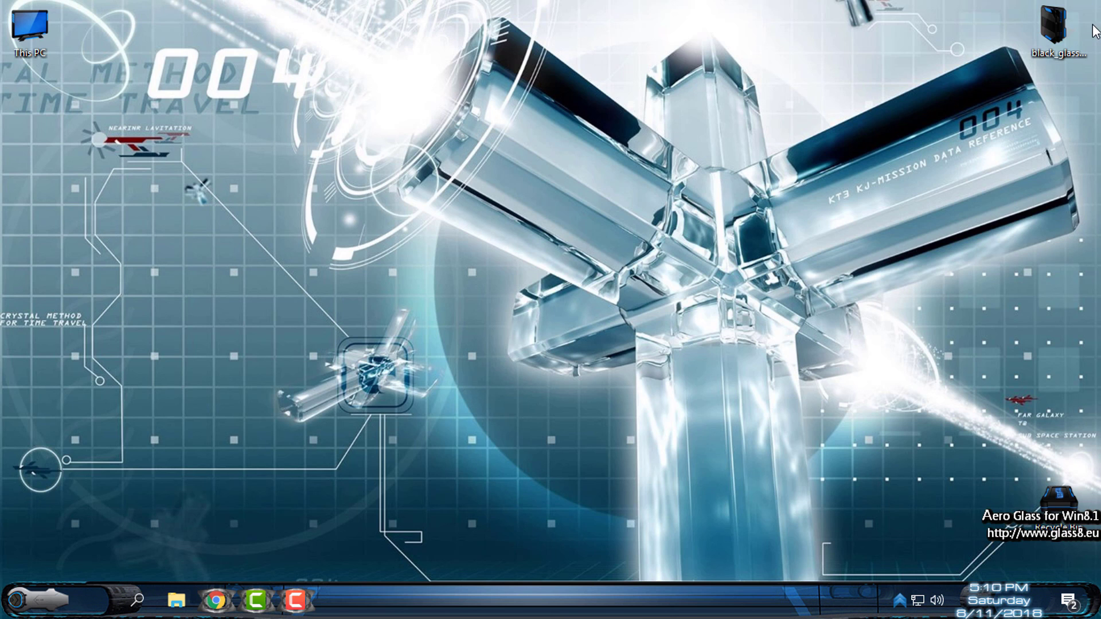
- Copy the downloaded M-DECK.zip onto the desktop beneath This PC and close Chrome
{"action": "left_click", "coordinate": [1056, 29]}
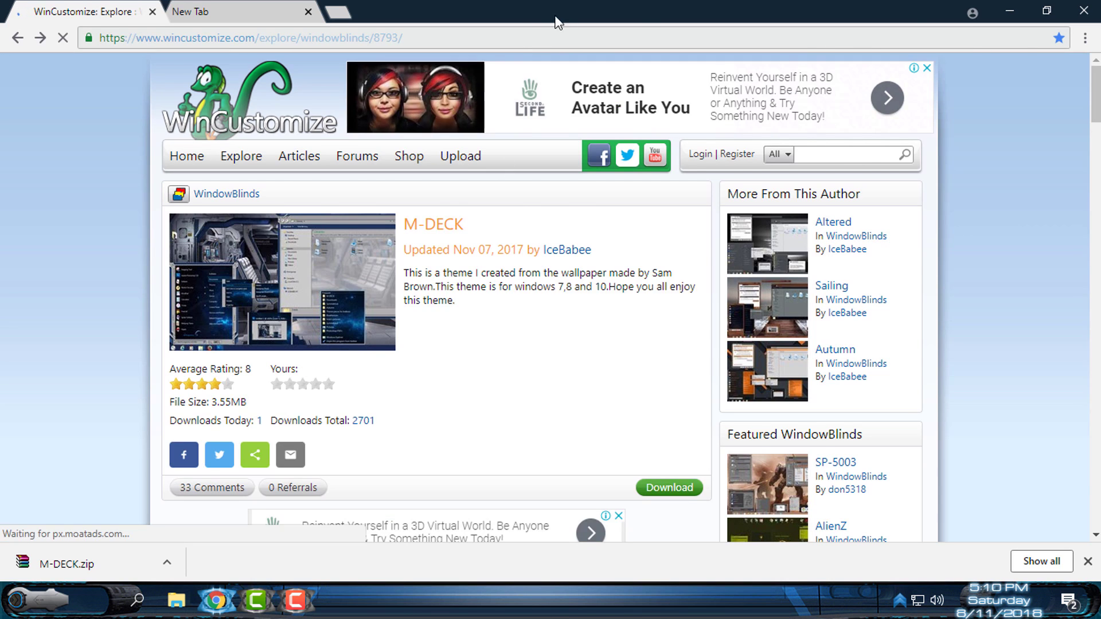
{"action": "double_click", "coordinate": [584, 18]}
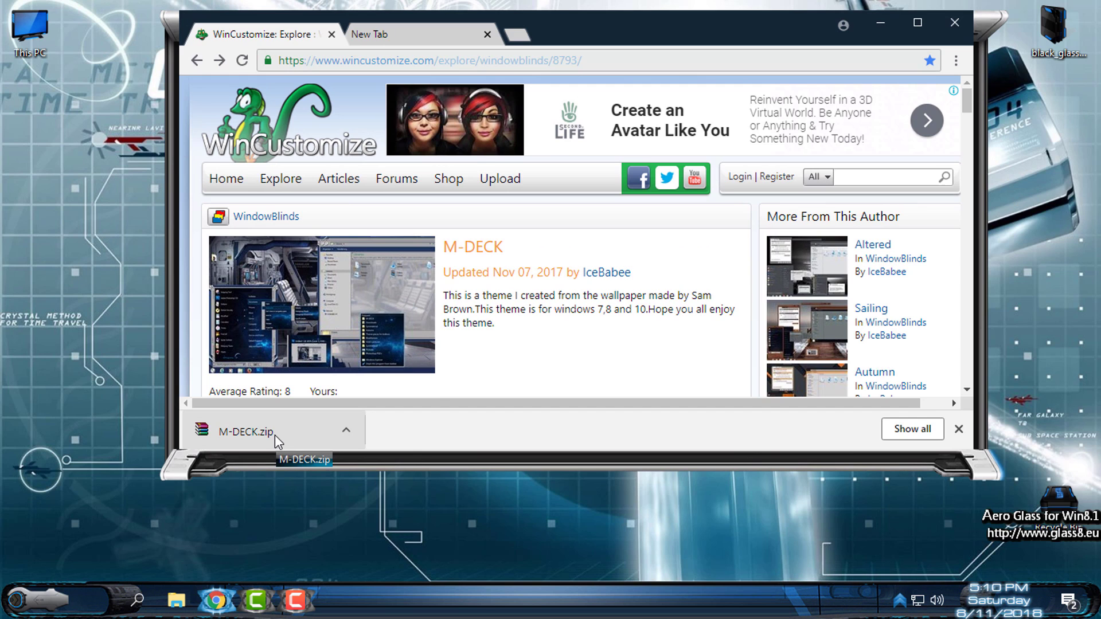
{"action": "left_click_drag", "start_coordinate": [275, 434], "coordinate": [99, 404]}
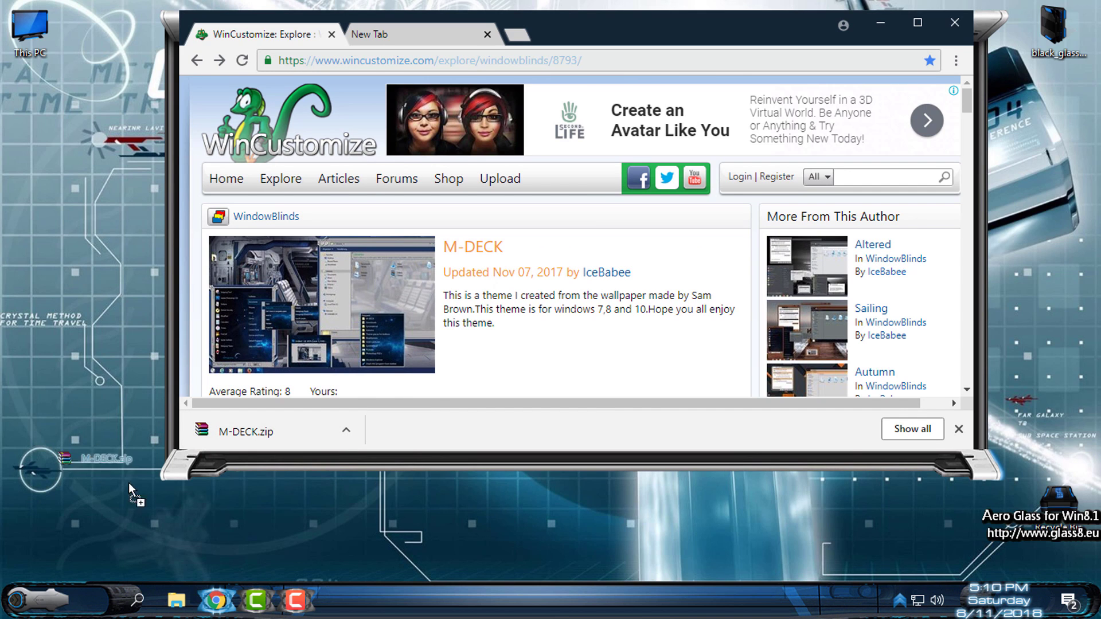
{"action": "left_click_drag", "start_coordinate": [142, 491], "coordinate": [154, 508]}
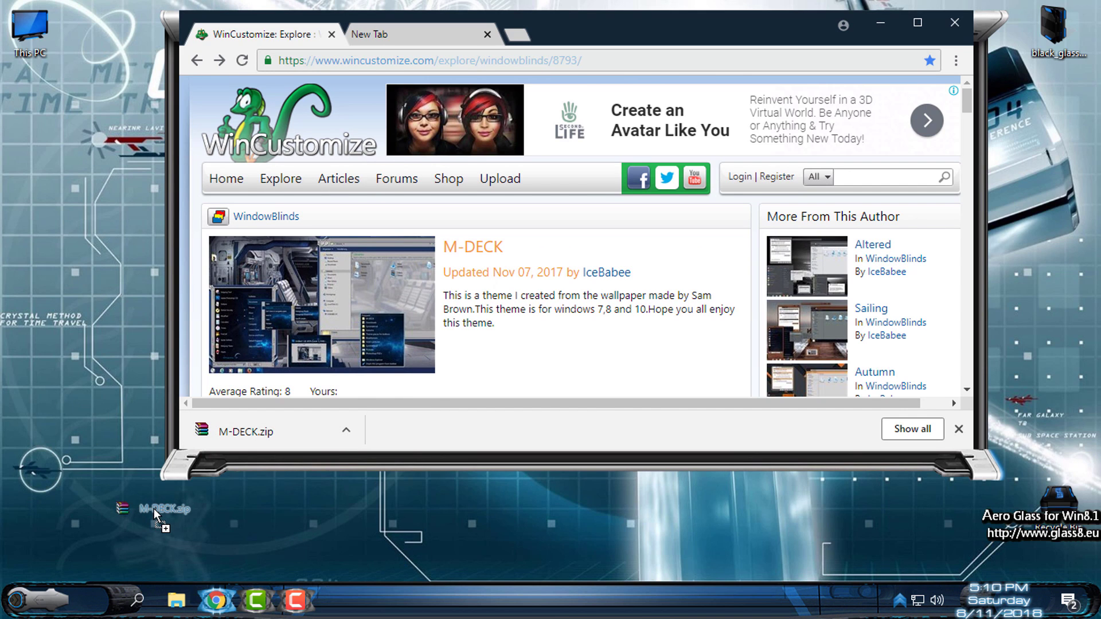
{"action": "mouse_move", "coordinate": [154, 508]}
{"action": "left_mouse_down"}
{"action": "mouse_move", "coordinate": [67, 259]}
{"action": "mouse_move", "coordinate": [43, 143]}
{"action": "left_mouse_up"}
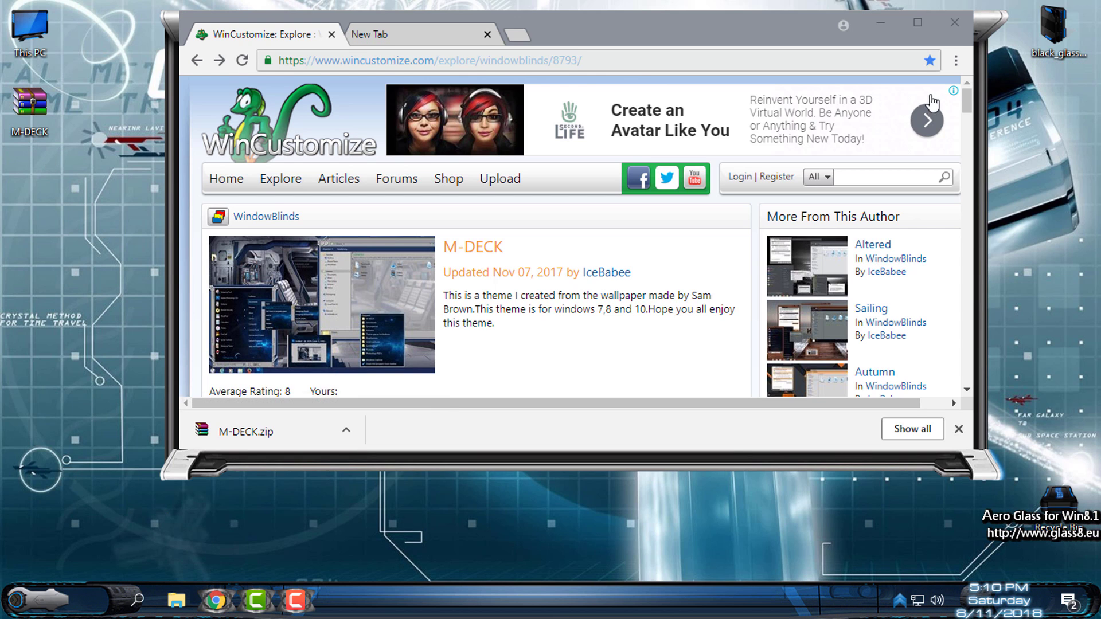
{"action": "left_click", "coordinate": [956, 23]}
- Extract M-DECK.zip with WinRAR's 'Extract to M-DECK\' option
{"action": "right_click", "coordinate": [35, 114]}
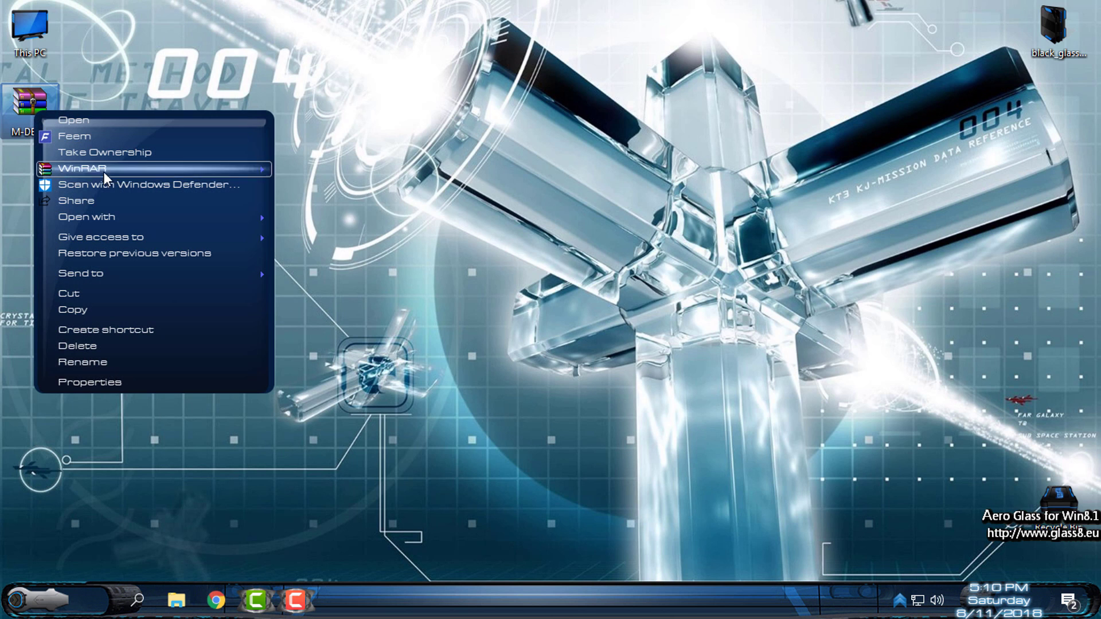
{"action": "mouse_move", "coordinate": [83, 168]}
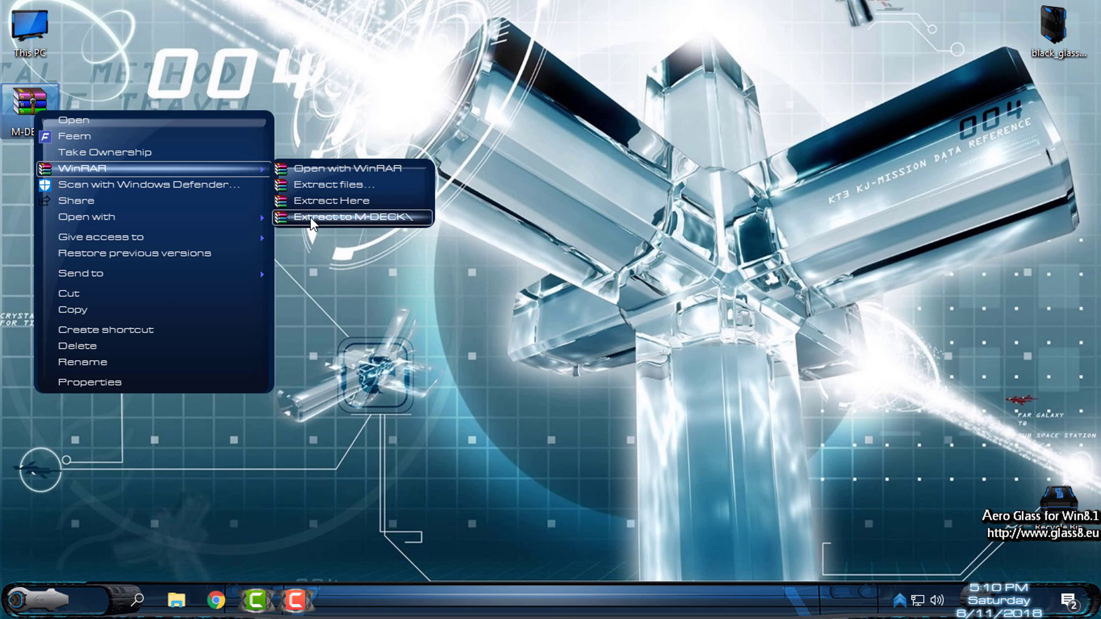
{"action": "left_click", "coordinate": [379, 218]}
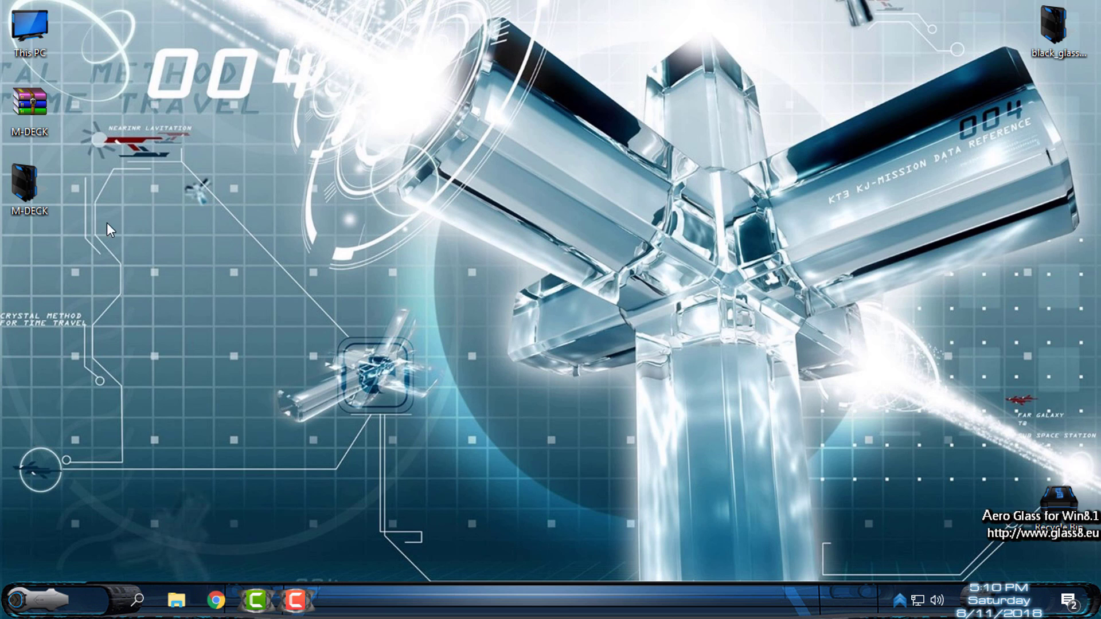
- Install the M-DECK skin from the inner M-DECK subfolder, then close the folder window
{"action": "double_click", "coordinate": [38, 187]}
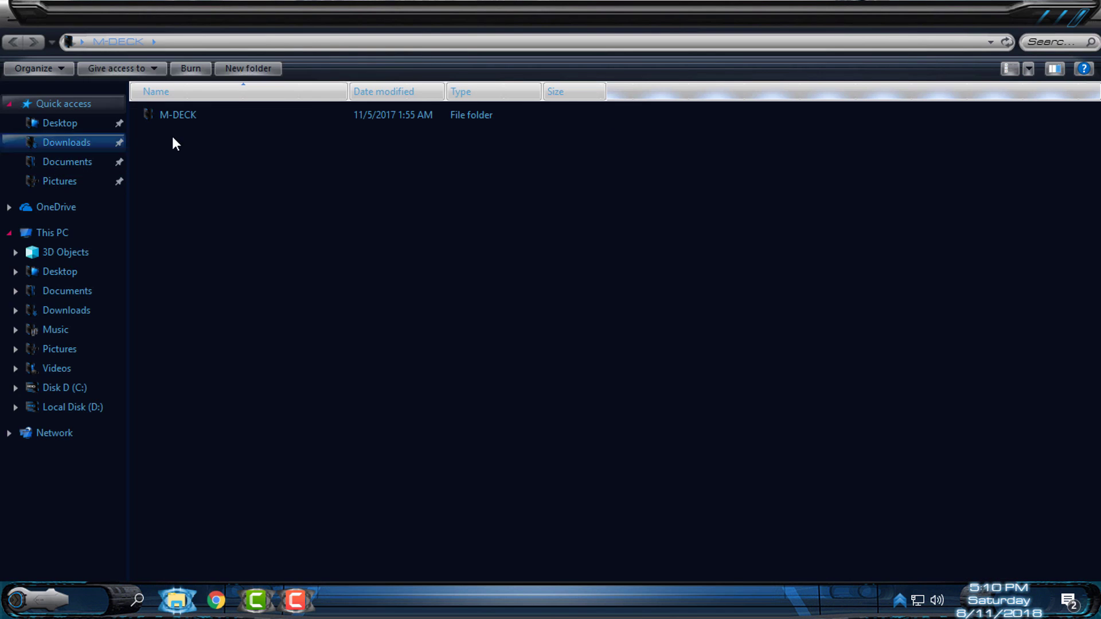
{"action": "double_click", "coordinate": [198, 118]}
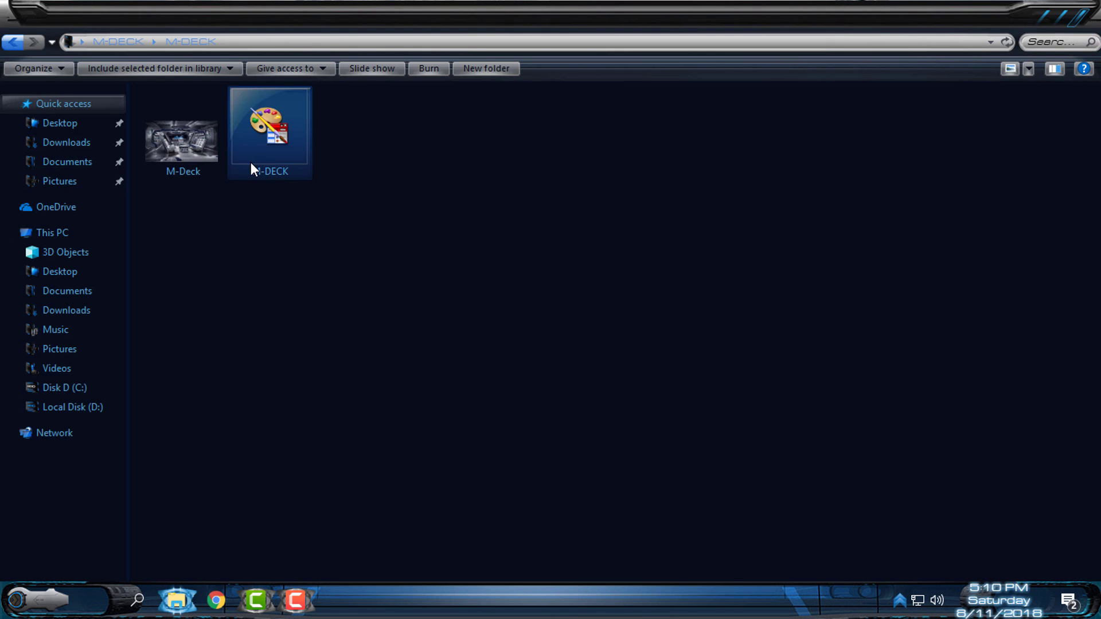
{"action": "left_click", "coordinate": [268, 152]}
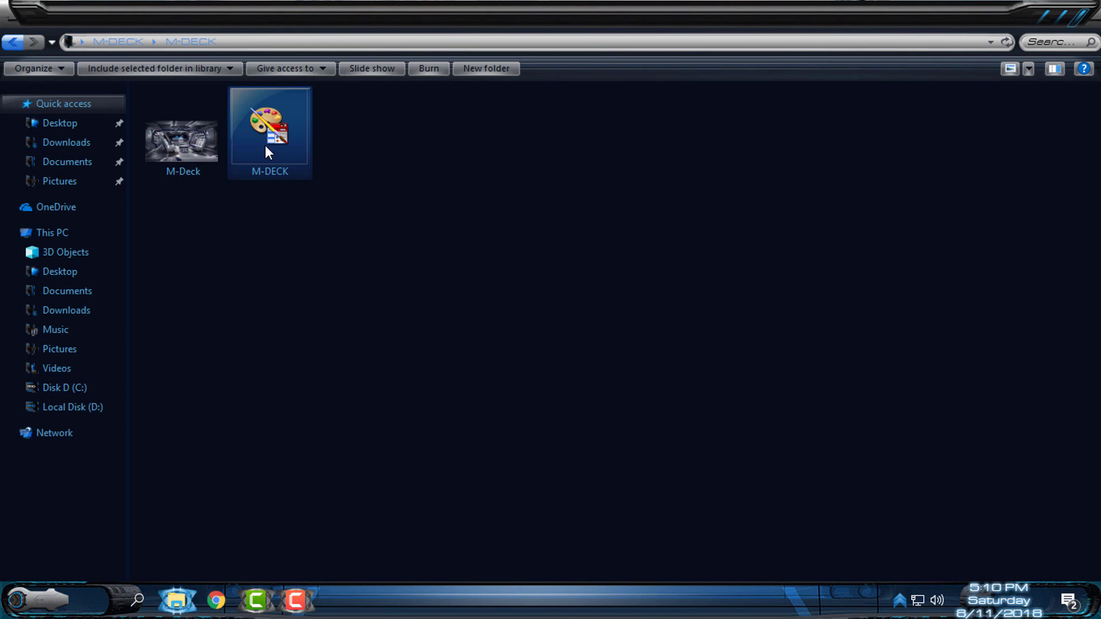
{"action": "right_click", "coordinate": [273, 116]}
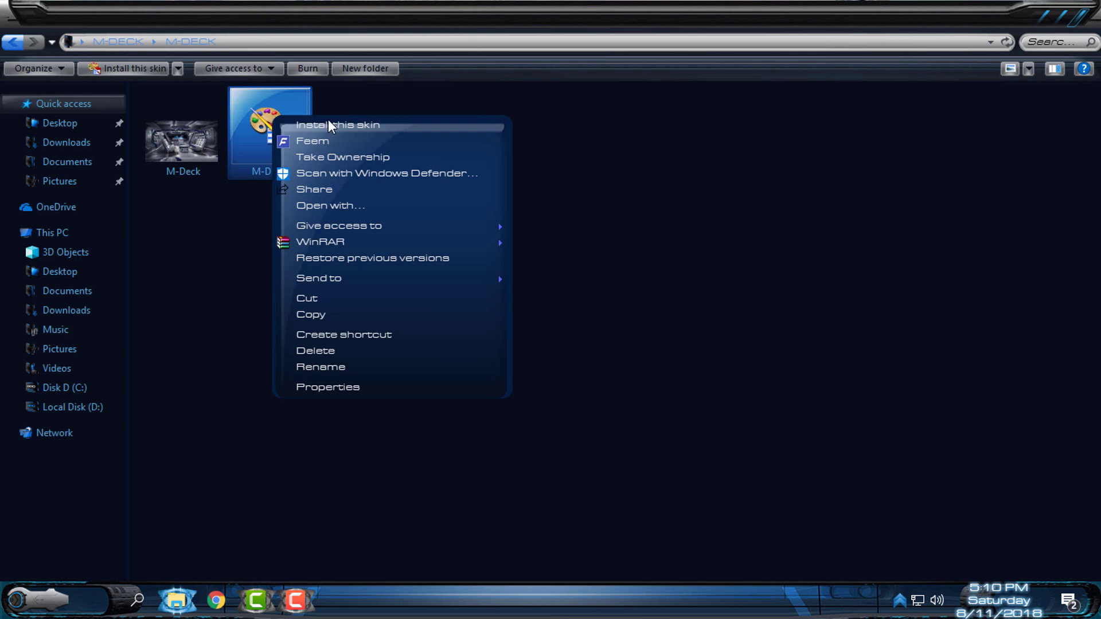
{"action": "left_click", "coordinate": [357, 126]}
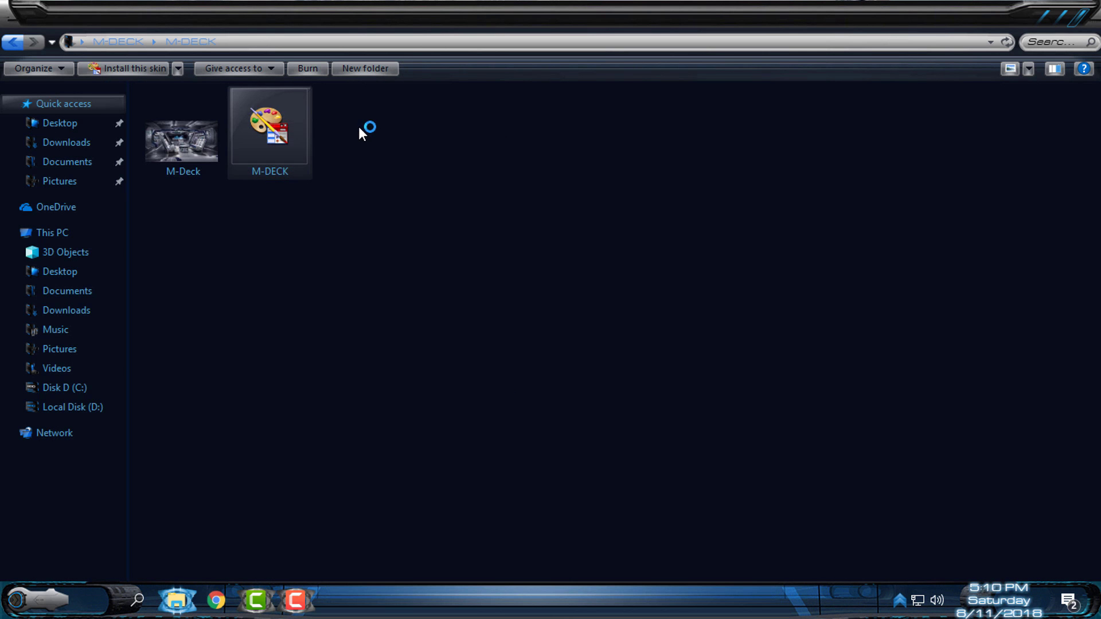
{"action": "left_click", "coordinate": [1082, 16]}
{"action": "left_click", "coordinate": [903, 89]}
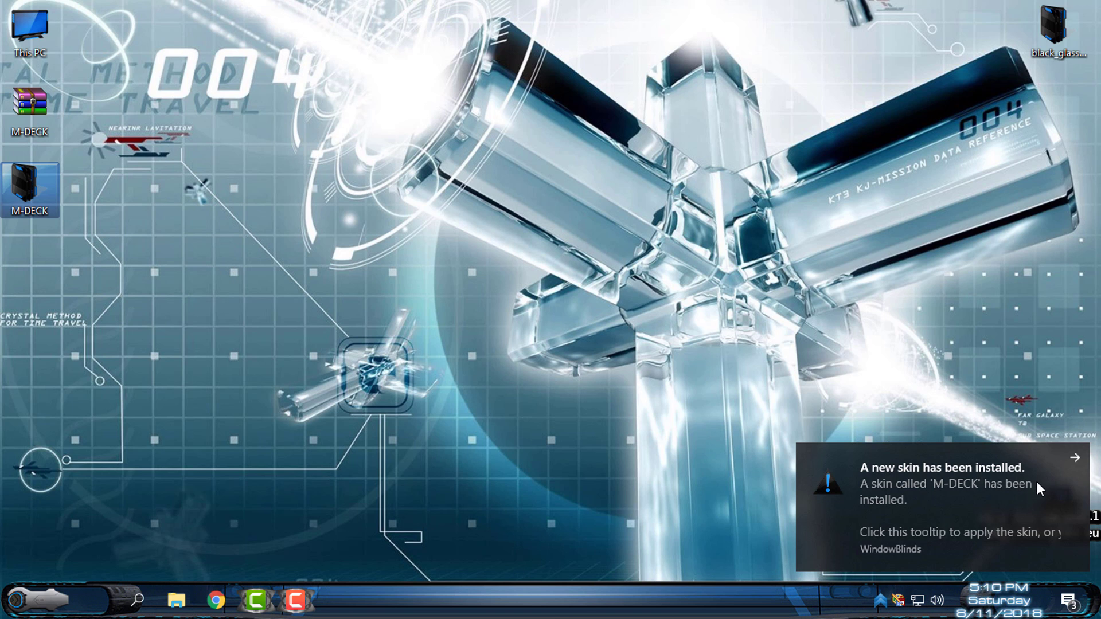
- Dismiss the install notice, maximise WindowBlinds and select the M DECK style tile
{"action": "left_click", "coordinate": [1076, 460]}
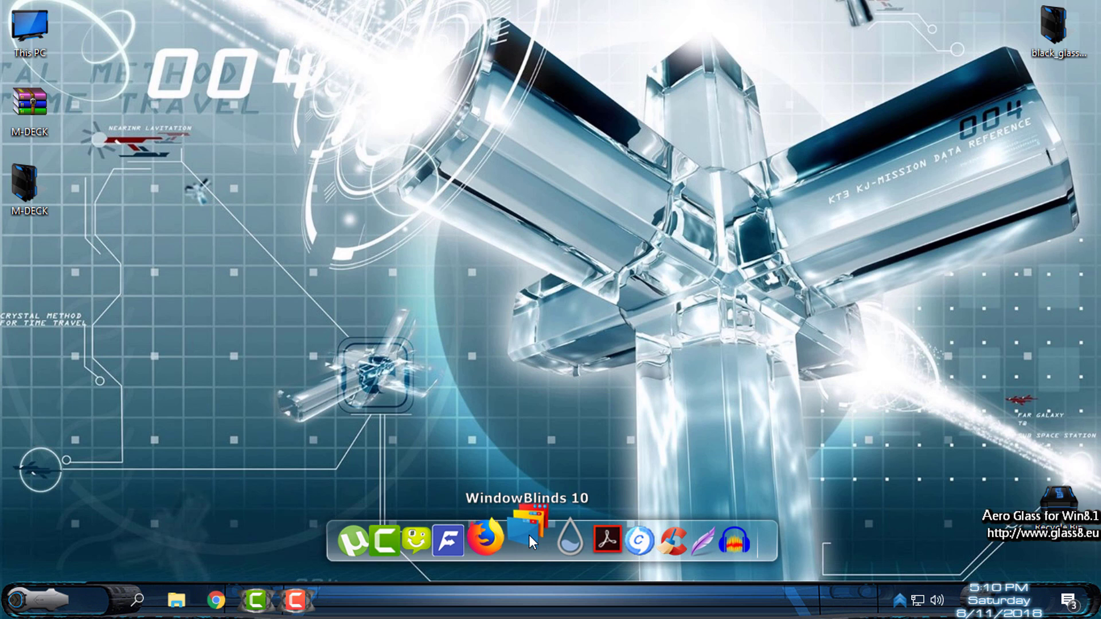
{"action": "left_click", "coordinate": [529, 534]}
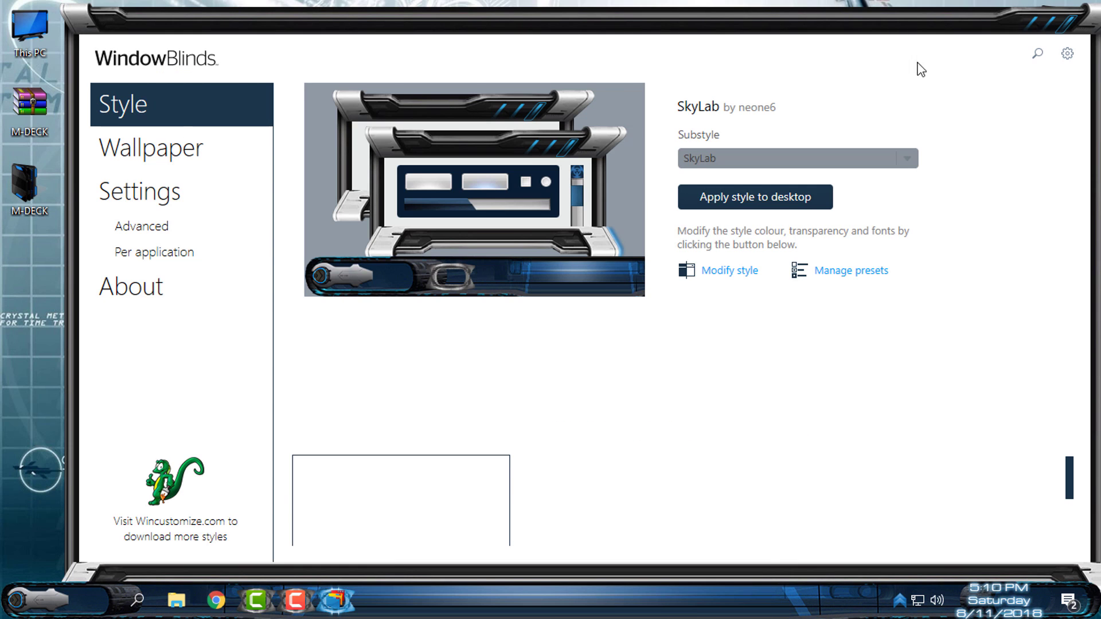
{"action": "left_click", "coordinate": [1052, 26]}
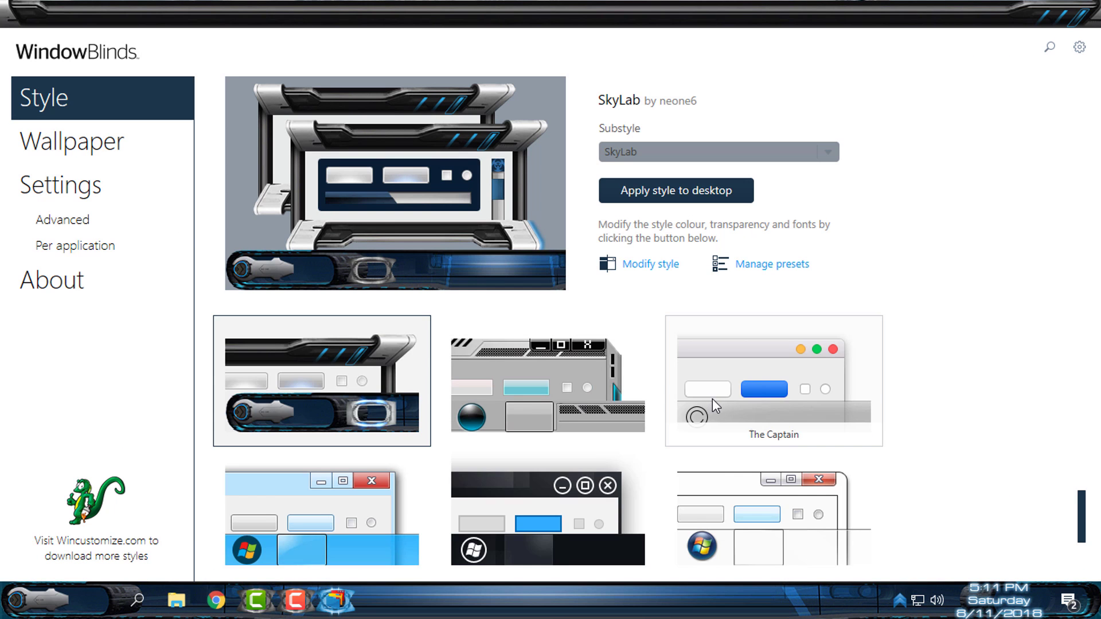
{"action": "scroll", "coordinate": [712, 398], "scroll_direction": "up", "scroll_amount": 2}
{"action": "scroll", "coordinate": [677, 398], "scroll_direction": "up", "scroll_amount": 2}
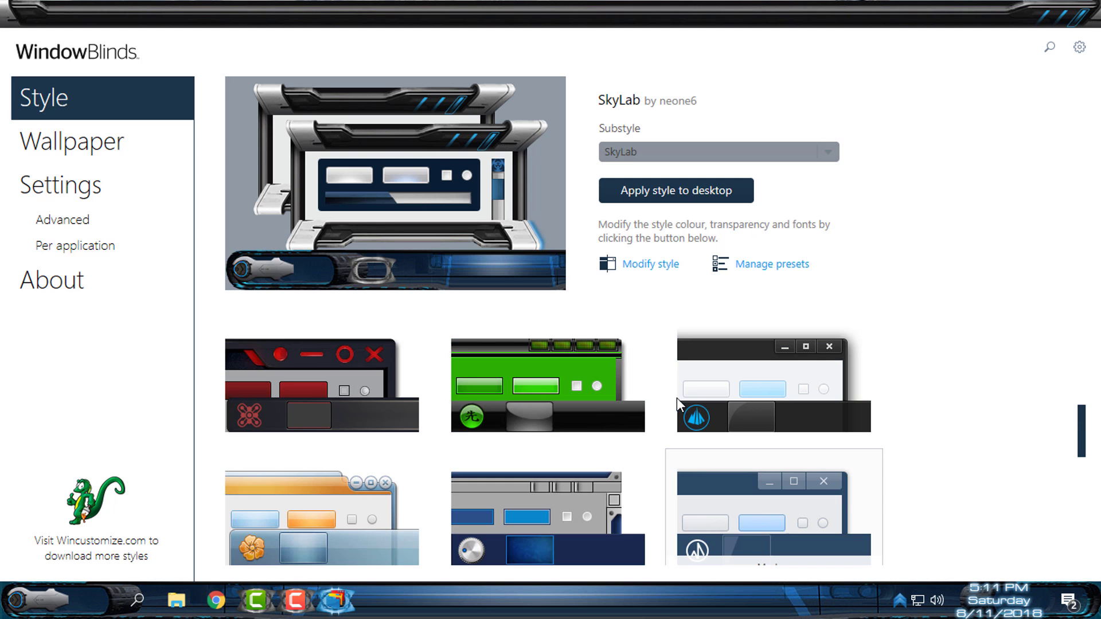
{"action": "scroll", "coordinate": [755, 481], "scroll_direction": "down", "scroll_amount": 1}
{"action": "scroll", "coordinate": [560, 507], "scroll_direction": "up", "scroll_amount": 1}
{"action": "scroll", "coordinate": [1076, 439], "scroll_direction": "down", "scroll_amount": 1}
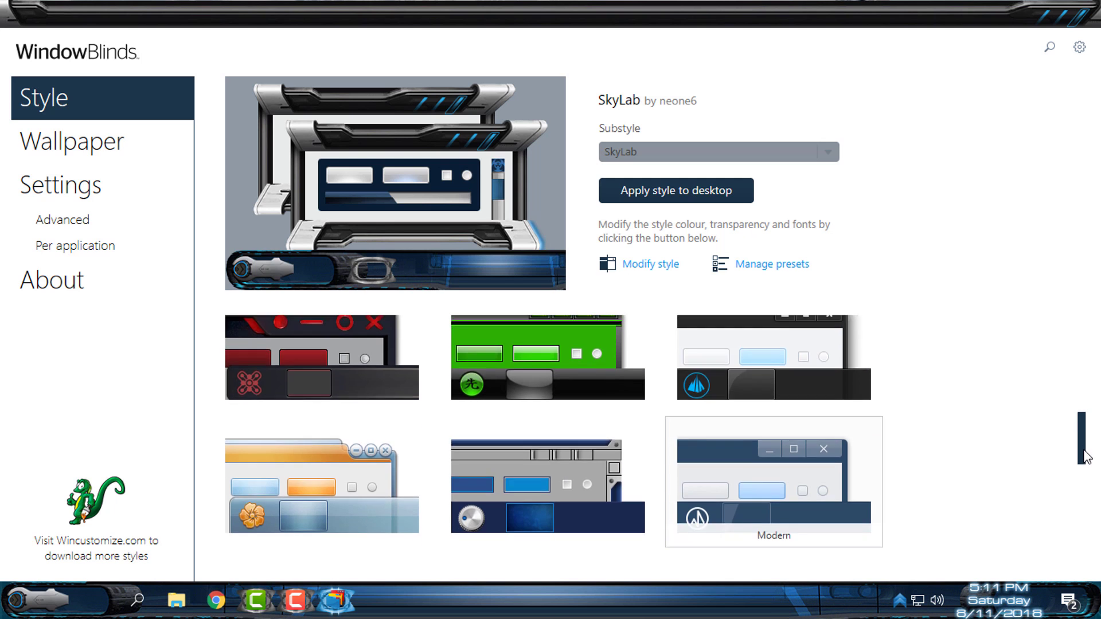
{"action": "left_click", "coordinate": [569, 457]}
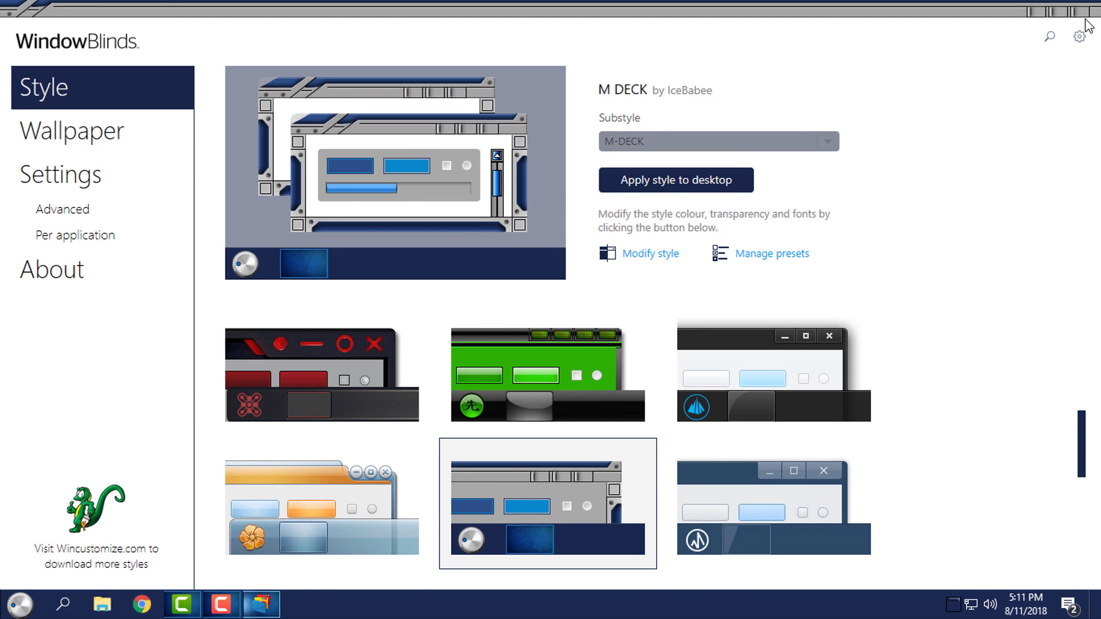
- Close the WindowBlinds settings window
{"action": "left_click", "coordinate": [1085, 11]}
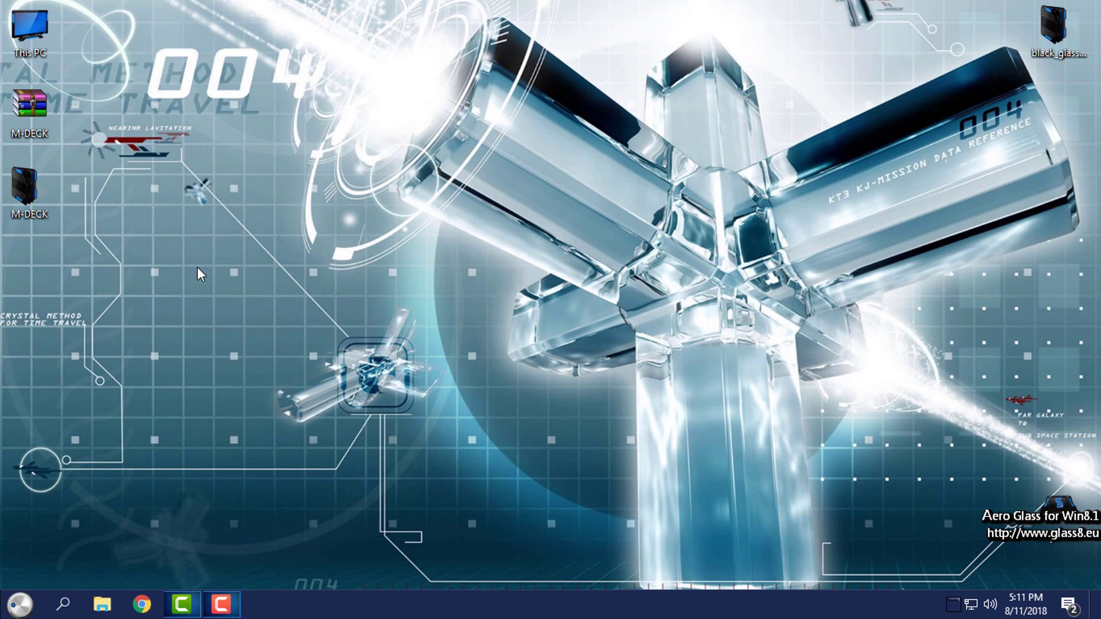
- Check the skinned Start menu, then open M-Deck.jpg from the M-DECK\M-DECK folder
{"action": "left_click", "coordinate": [20, 611]}
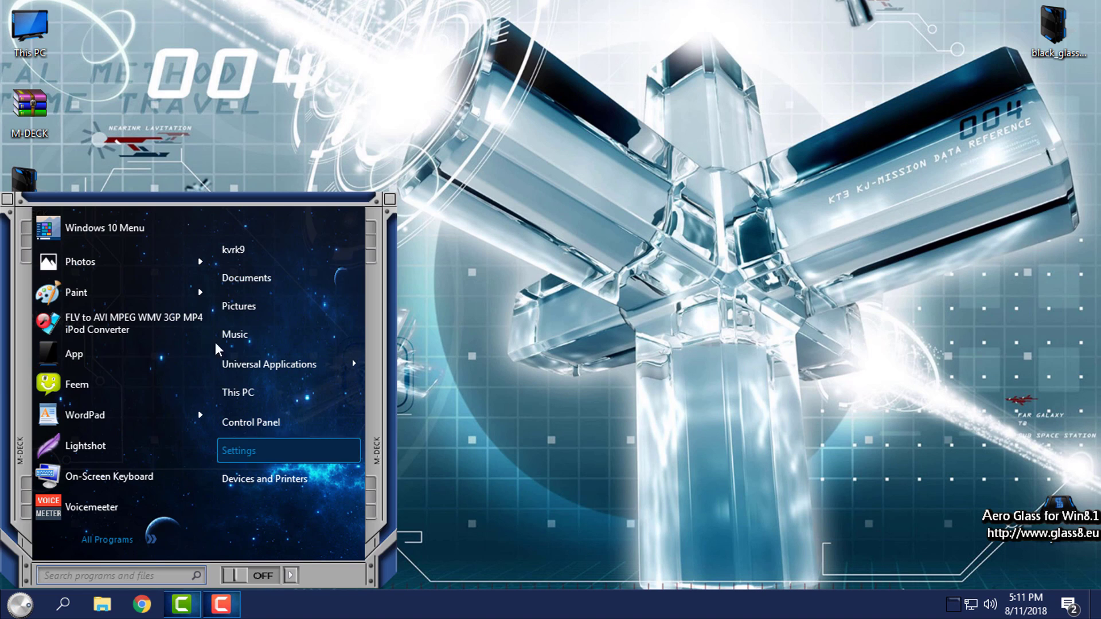
{"action": "left_click", "coordinate": [526, 332]}
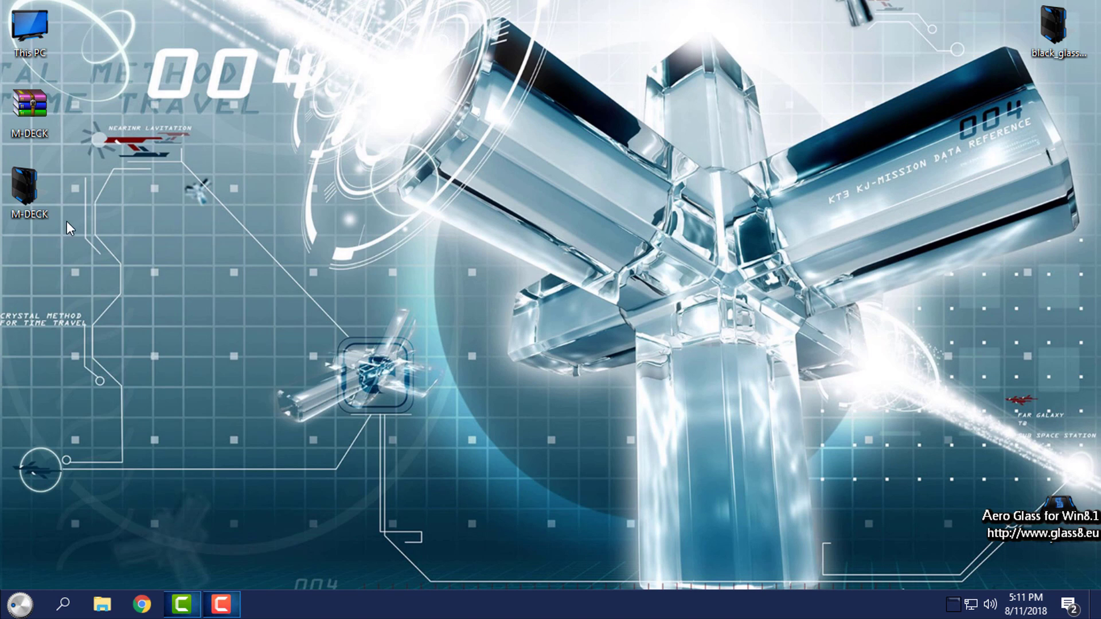
{"action": "left_click", "coordinate": [36, 196]}
{"action": "left_click", "coordinate": [412, 189]}
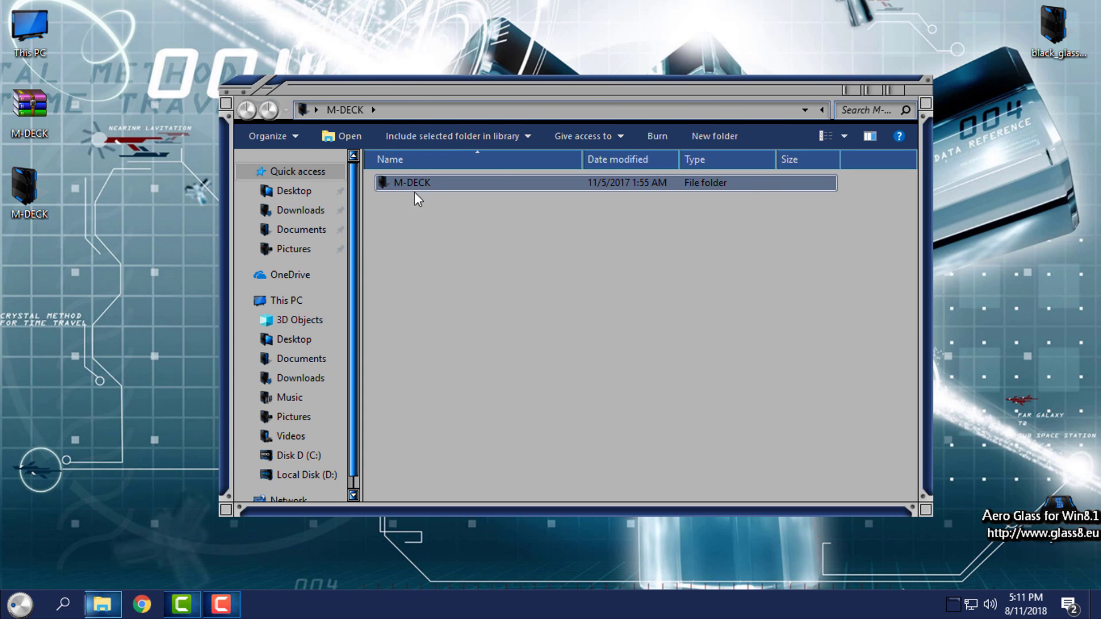
{"action": "double_click", "coordinate": [428, 195]}
{"action": "left_click", "coordinate": [412, 202]}
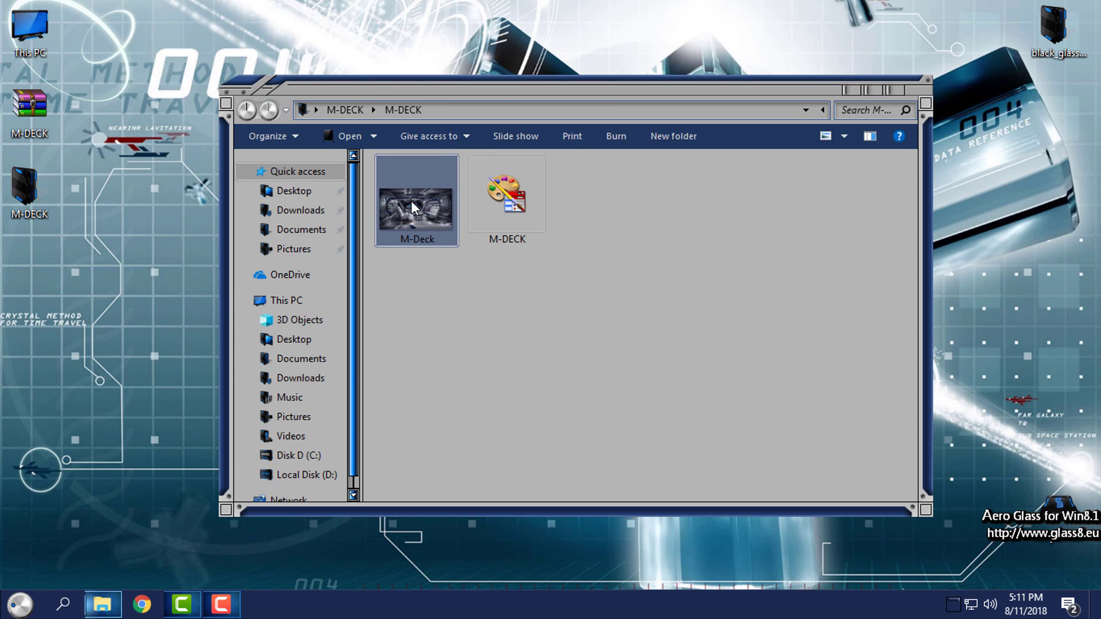
{"action": "double_click", "coordinate": [412, 201]}
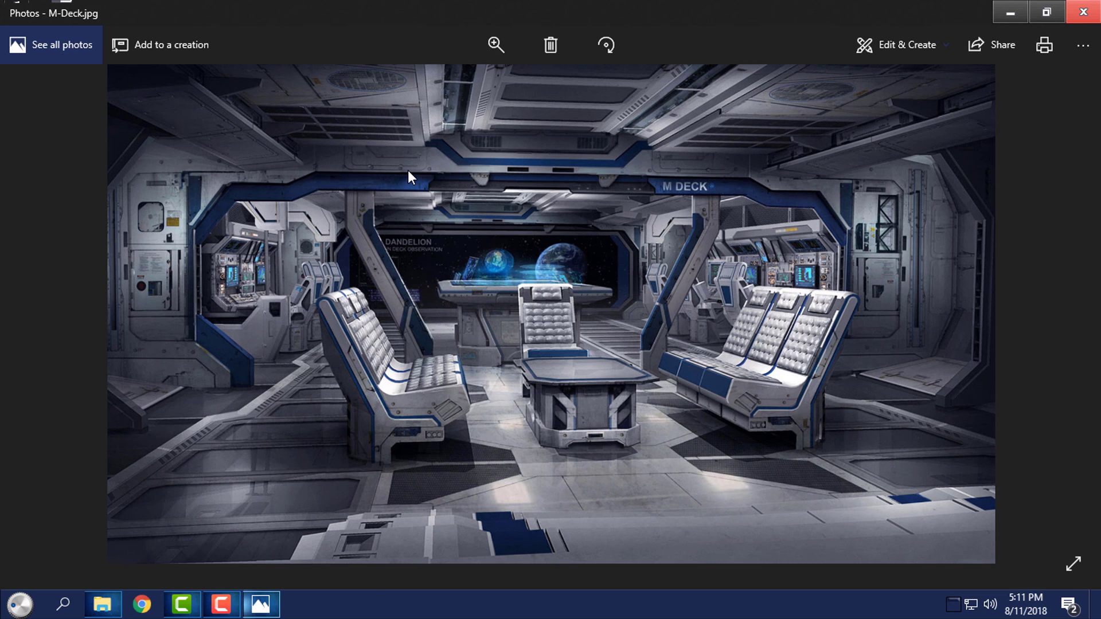
- Set the M-Deck picture as the desktop background, then close Photos and the folder window
{"action": "right_click", "coordinate": [374, 136]}
{"action": "mouse_move", "coordinate": [431, 468]}
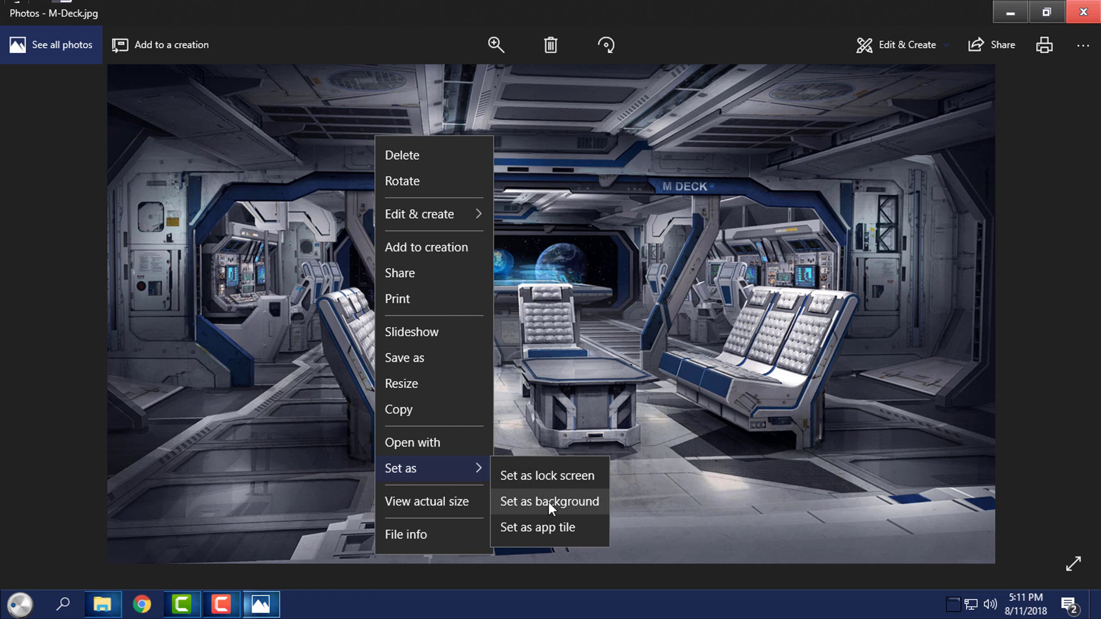
{"action": "left_click", "coordinate": [536, 500]}
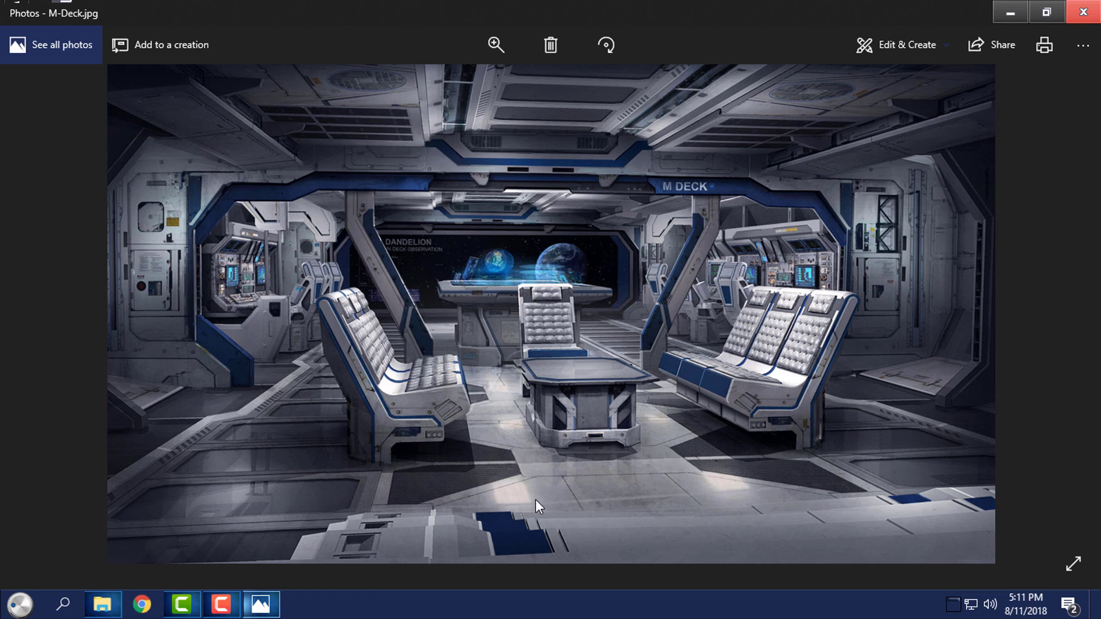
{"action": "left_click", "coordinate": [1088, 14]}
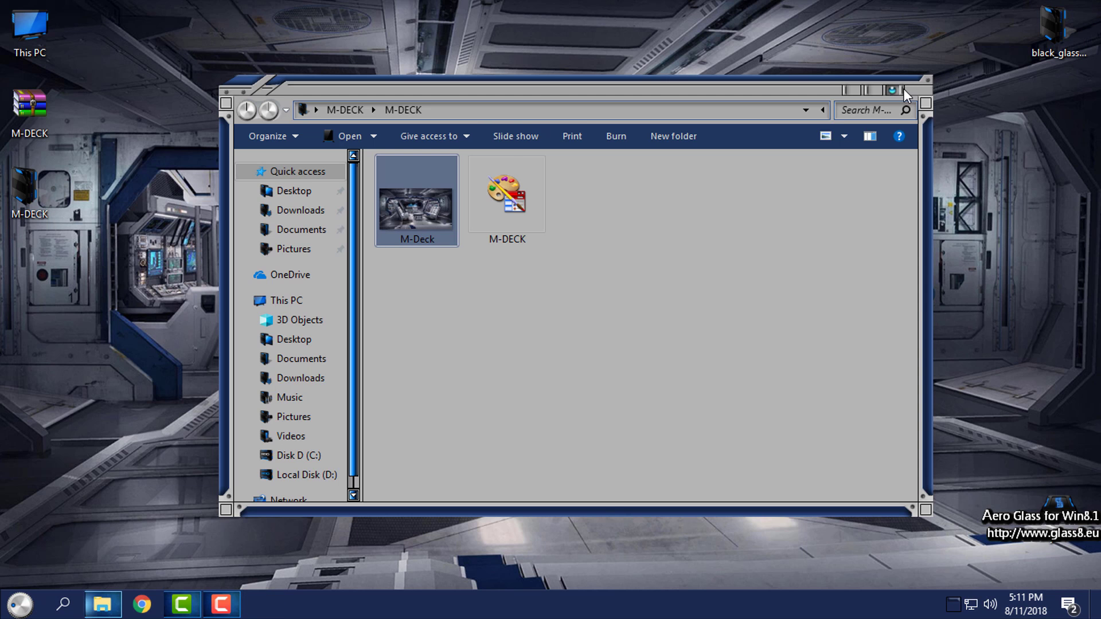
{"action": "left_click", "coordinate": [894, 90]}
- Open This PC to view the skinned window, resize it, then close it
{"action": "left_click", "coordinate": [102, 605]}
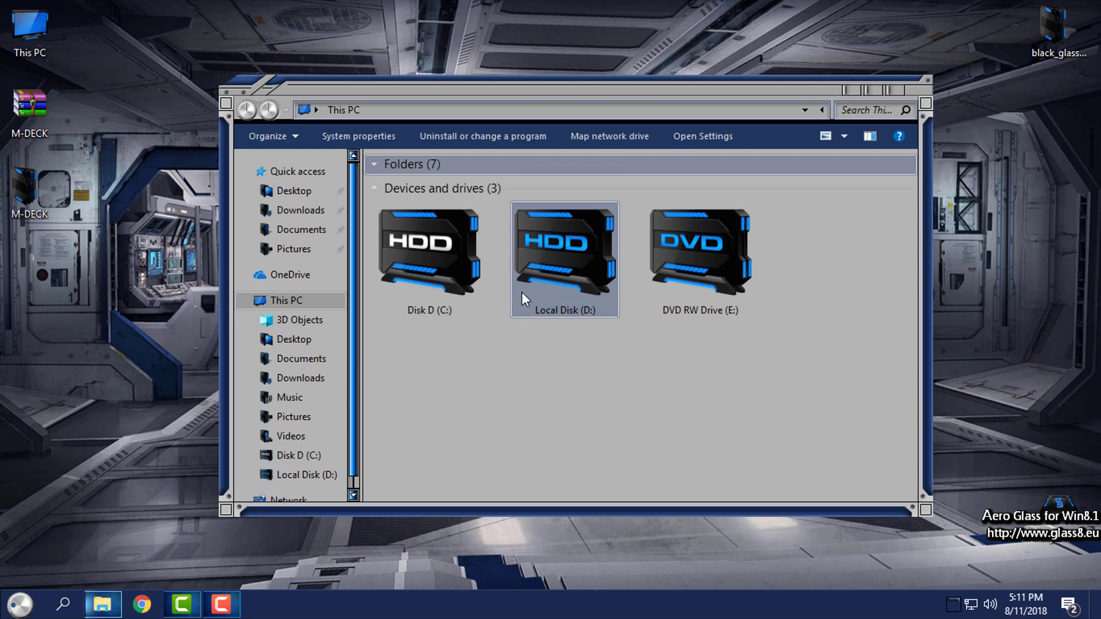
{"action": "left_click", "coordinate": [447, 265]}
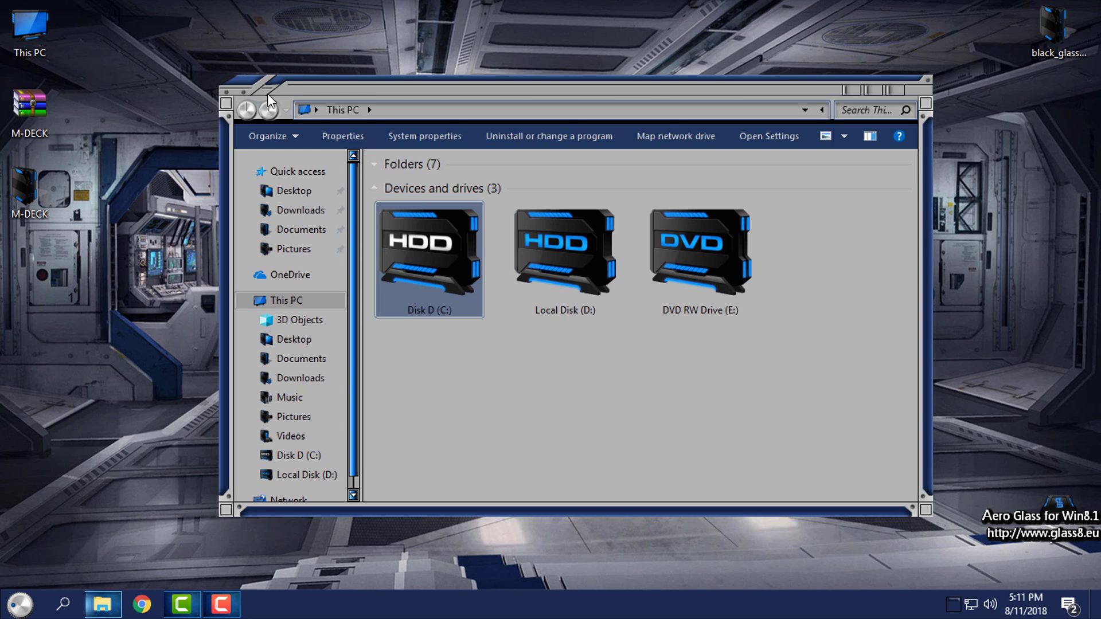
{"action": "mouse_move", "coordinate": [230, 82]}
{"action": "left_mouse_down"}
{"action": "mouse_move", "coordinate": [223, 131]}
{"action": "mouse_move", "coordinate": [214, 125]}
{"action": "left_mouse_up"}
{"action": "mouse_move", "coordinate": [422, 436]}
{"action": "left_mouse_down"}
{"action": "mouse_move", "coordinate": [698, 443]}
{"action": "mouse_move", "coordinate": [713, 309]}
{"action": "mouse_move", "coordinate": [733, 451]}
{"action": "mouse_move", "coordinate": [717, 446]}
{"action": "left_mouse_up"}
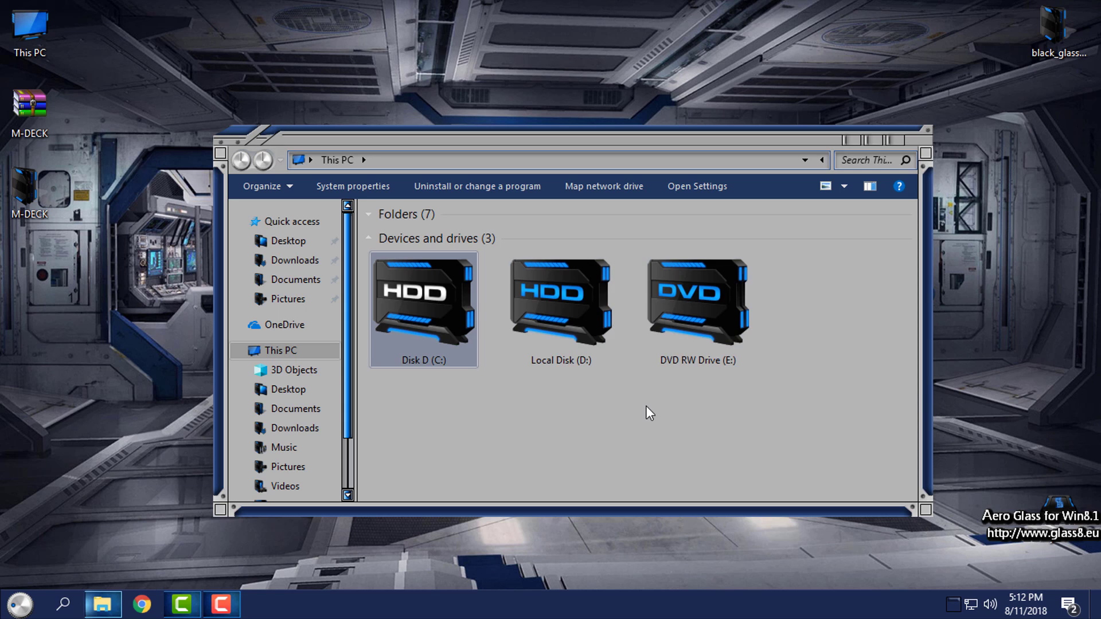
{"action": "left_click", "coordinate": [895, 137]}
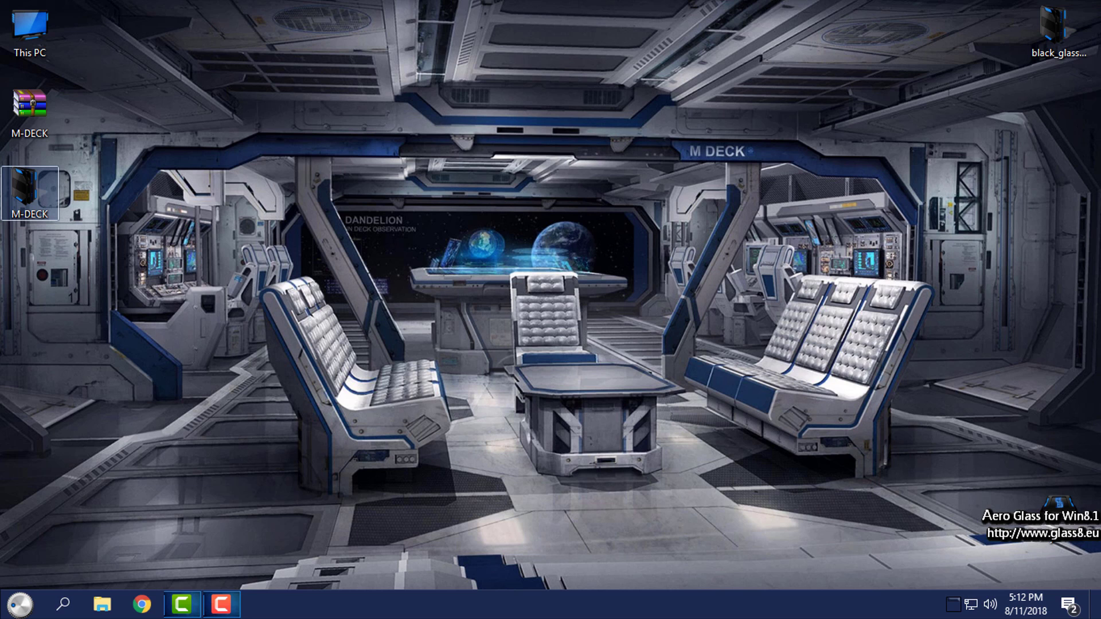
- Run BlackGlassEnhanced from the black_glass Black Glass Enhanced v0.5 folder, then close the folder
{"action": "left_click", "coordinate": [1062, 27]}
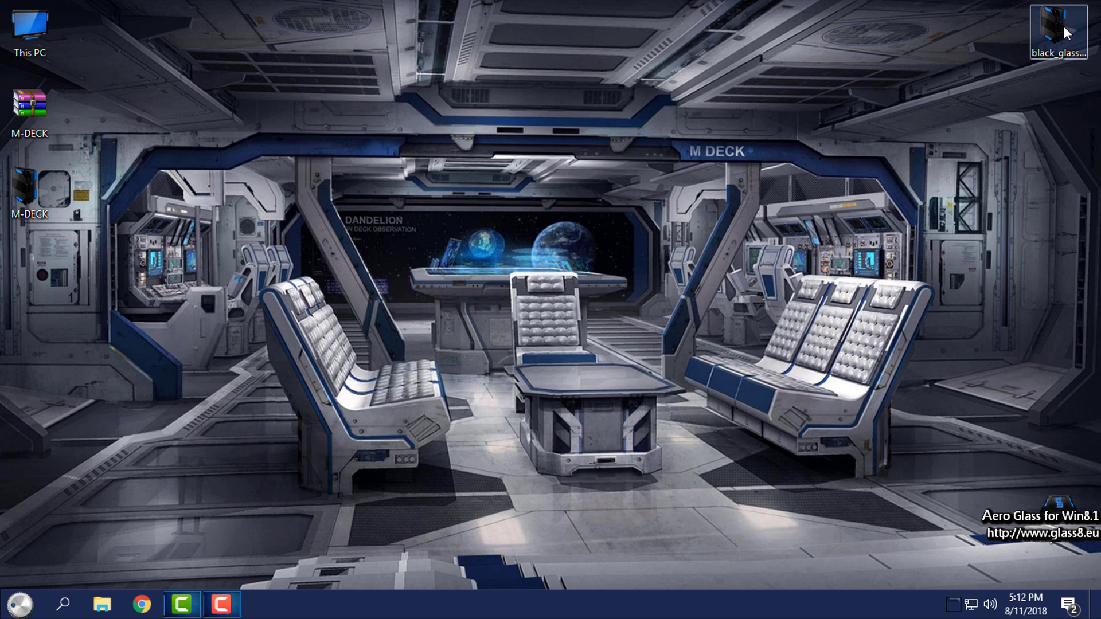
{"action": "double_click", "coordinate": [1063, 27]}
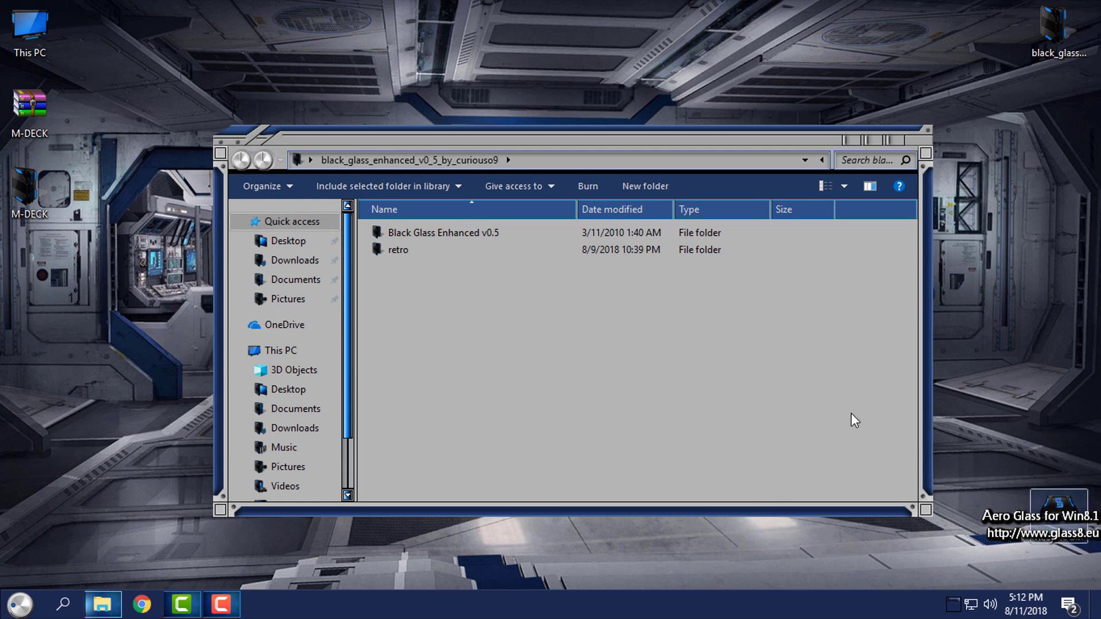
{"action": "double_click", "coordinate": [422, 236]}
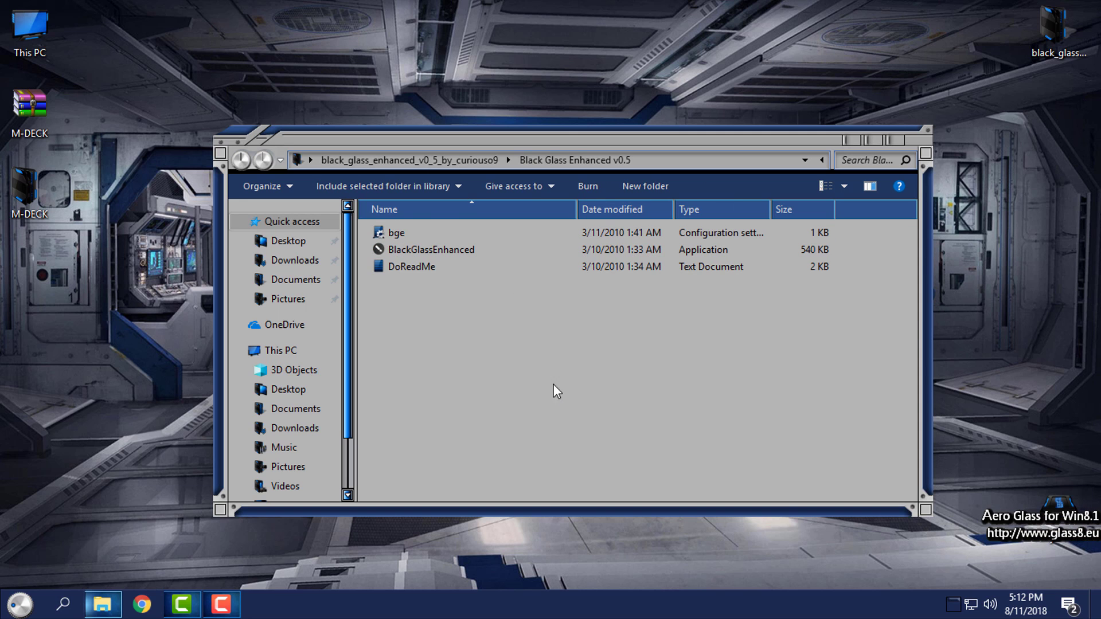
{"action": "double_click", "coordinate": [439, 250]}
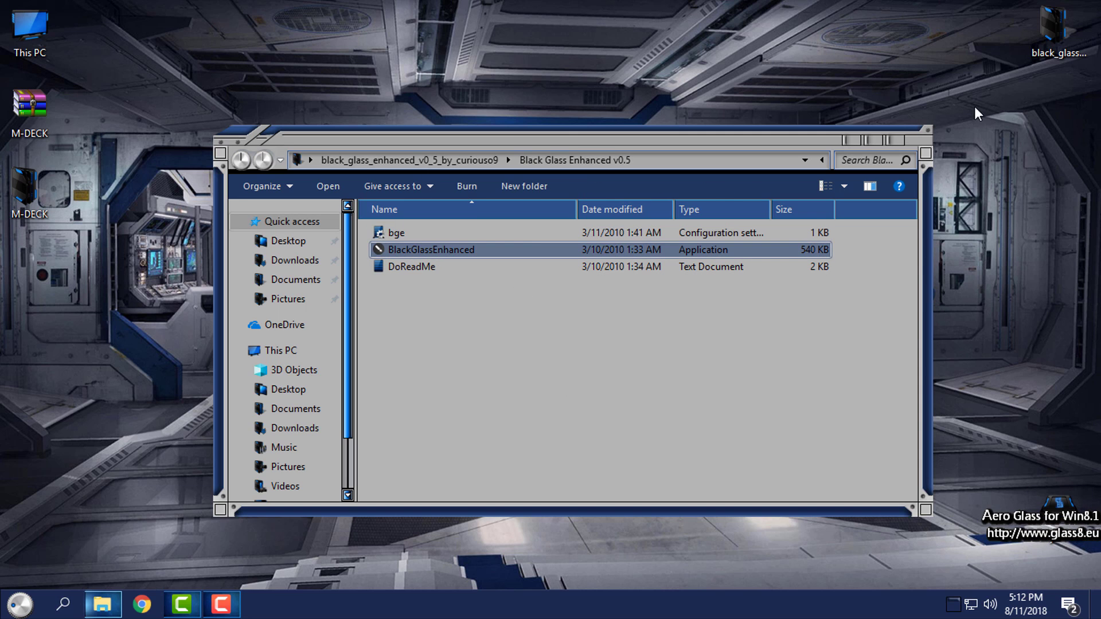
{"action": "left_click", "coordinate": [903, 136]}
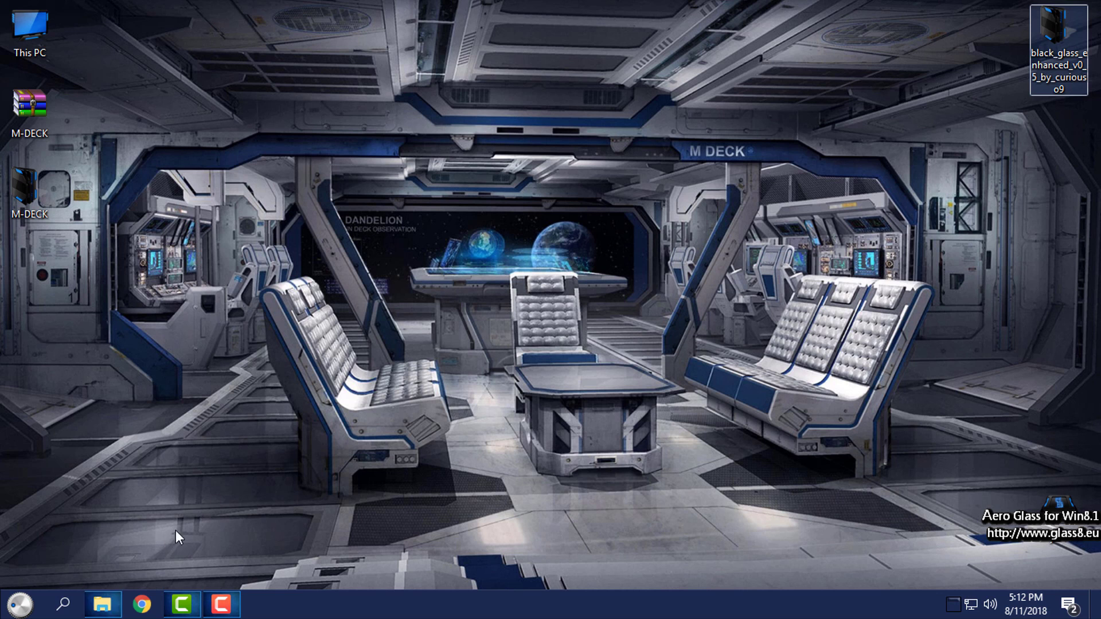
- Open This PC and move, maximise and restore it to preview the glass borders, then close it
{"action": "left_click", "coordinate": [106, 609]}
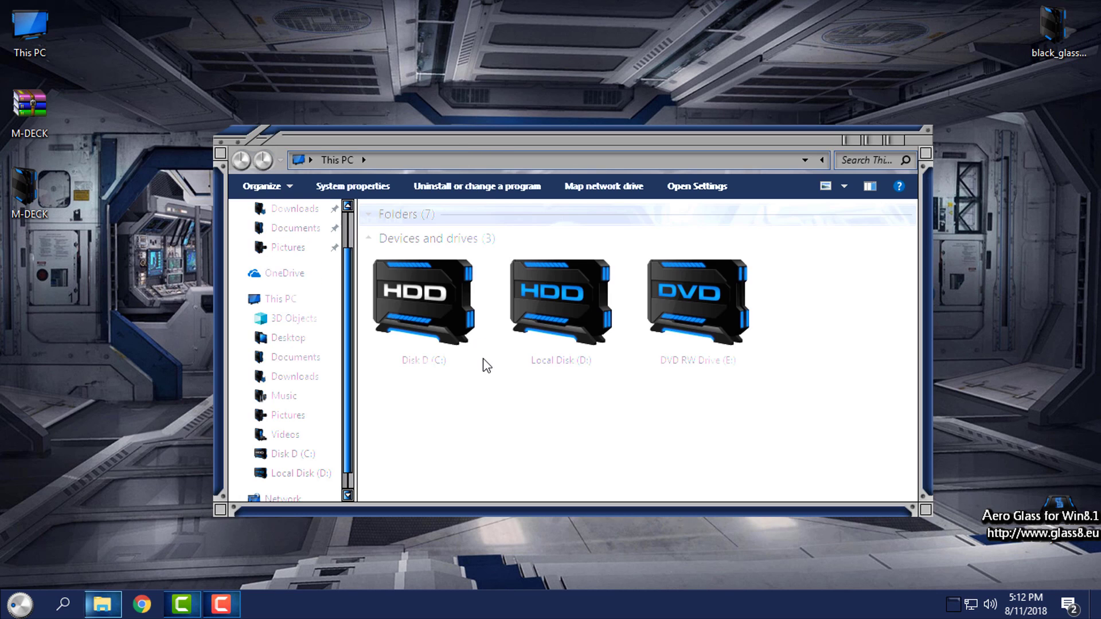
{"action": "mouse_move", "coordinate": [485, 149]}
{"action": "left_mouse_down"}
{"action": "mouse_move", "coordinate": [520, 200]}
{"action": "mouse_move", "coordinate": [567, 170]}
{"action": "left_mouse_up"}
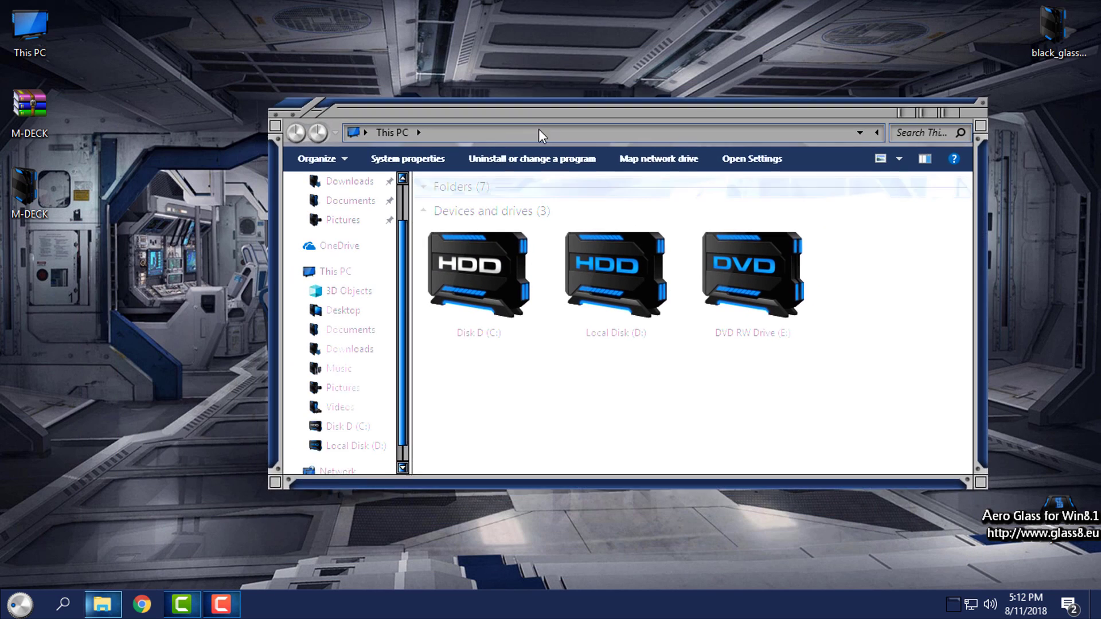
{"action": "left_click_drag", "start_coordinate": [567, 169], "coordinate": [563, 126]}
{"action": "left_click", "coordinate": [917, 127]}
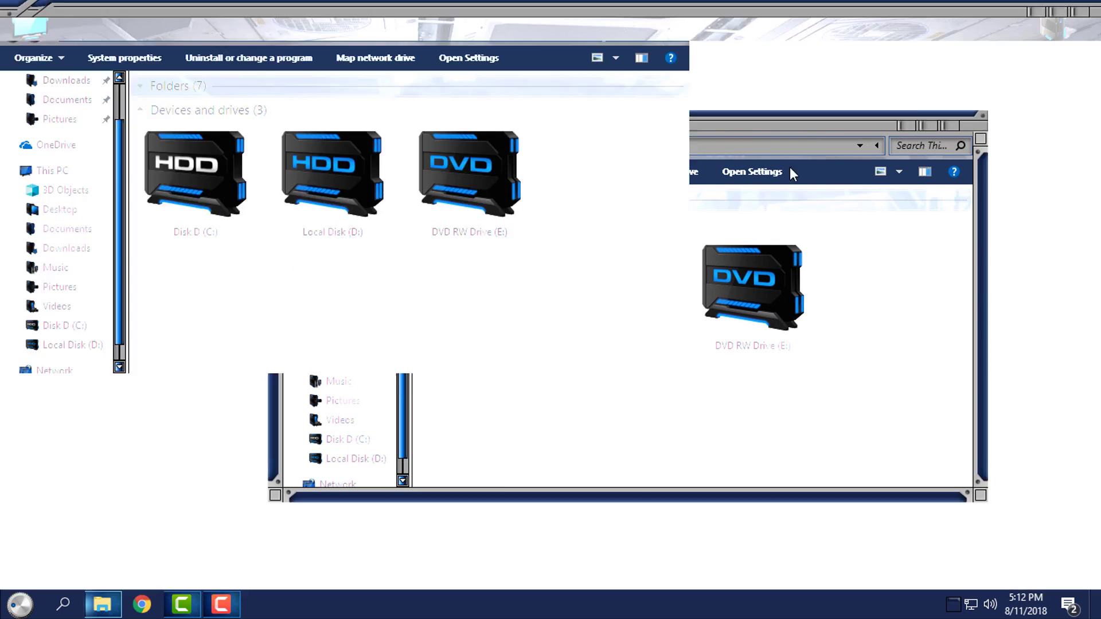
{"action": "mouse_move", "coordinate": [522, 15]}
{"action": "left_mouse_down"}
{"action": "mouse_move", "coordinate": [509, 117]}
{"action": "mouse_move", "coordinate": [579, 132]}
{"action": "left_mouse_up"}
{"action": "left_click", "coordinate": [871, 127]}
{"action": "left_click_drag", "start_coordinate": [626, 9], "coordinate": [591, 111]}
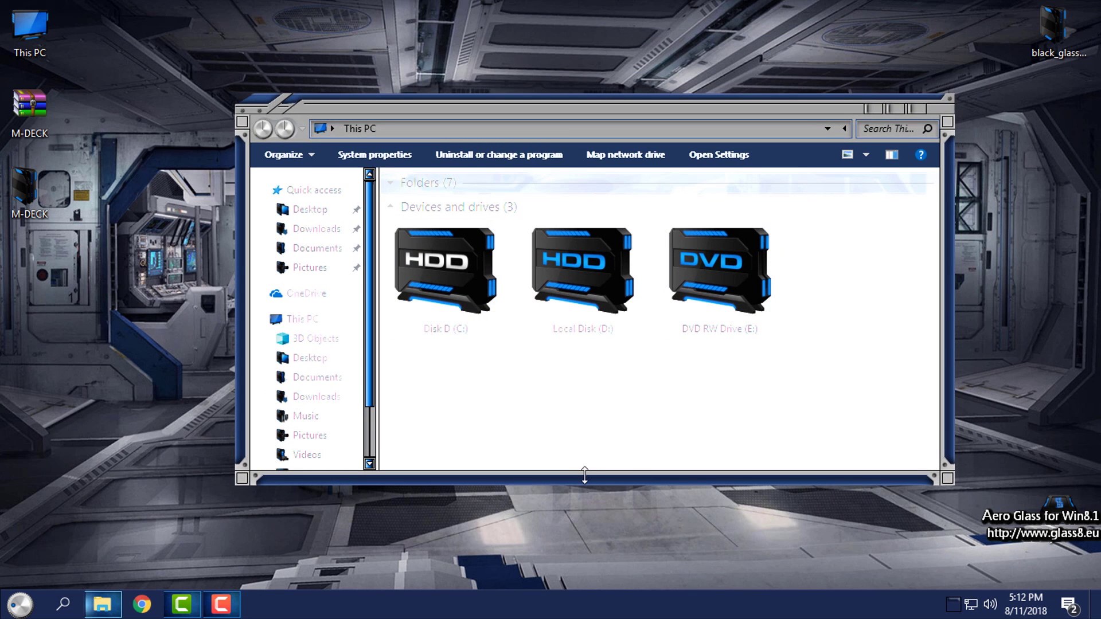
{"action": "left_click", "coordinate": [923, 109]}
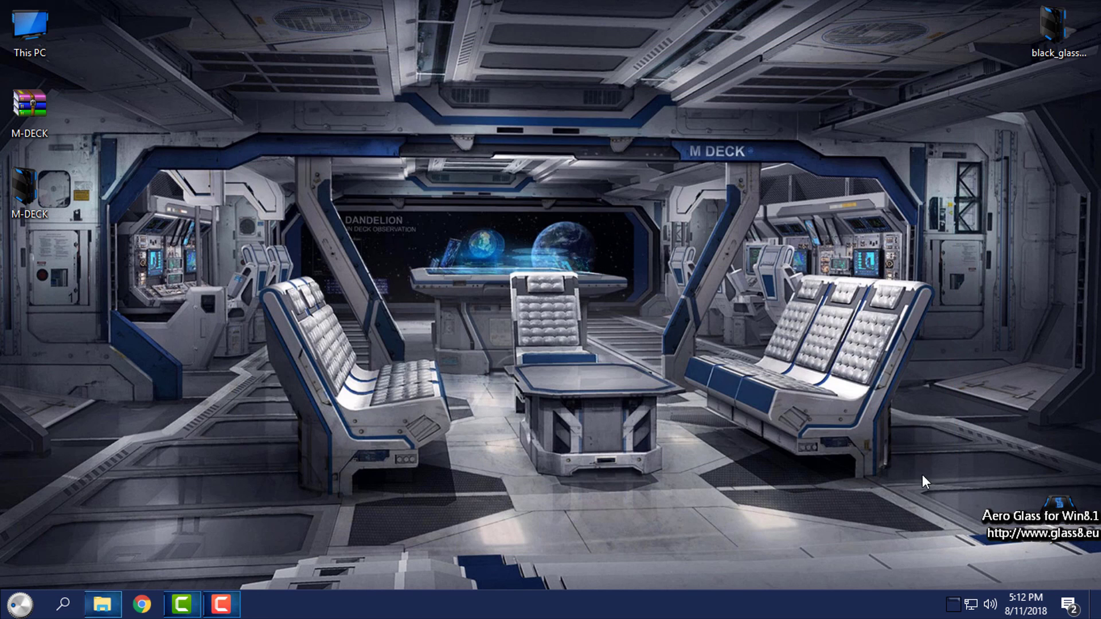
- Quit Black Glass Enhanced from its hidden system tray icon
{"action": "left_click", "coordinate": [953, 605]}
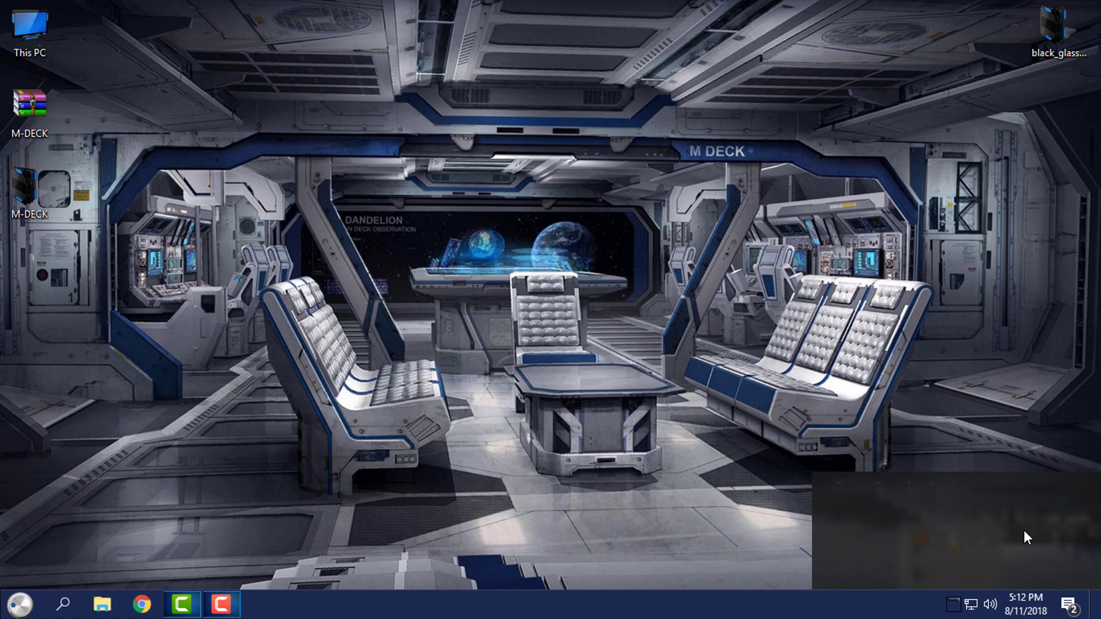
{"action": "left_click", "coordinate": [970, 605]}
{"action": "right_click", "coordinate": [923, 580]}
{"action": "left_click", "coordinate": [932, 571]}
{"action": "left_click", "coordinate": [689, 549]}
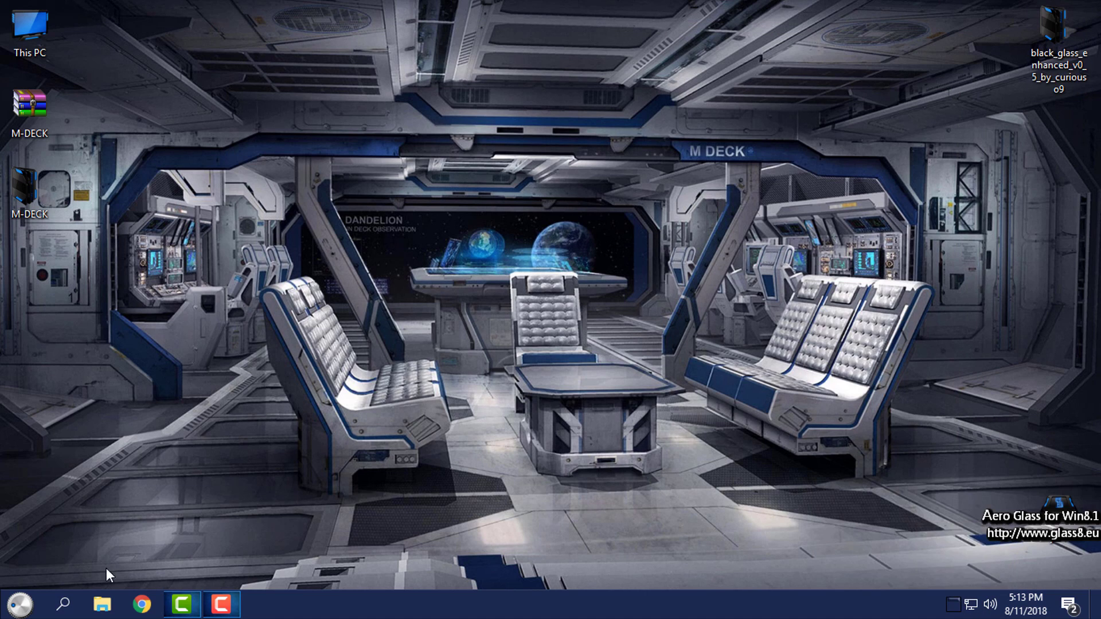
{"action": "left_click", "coordinate": [108, 607]}
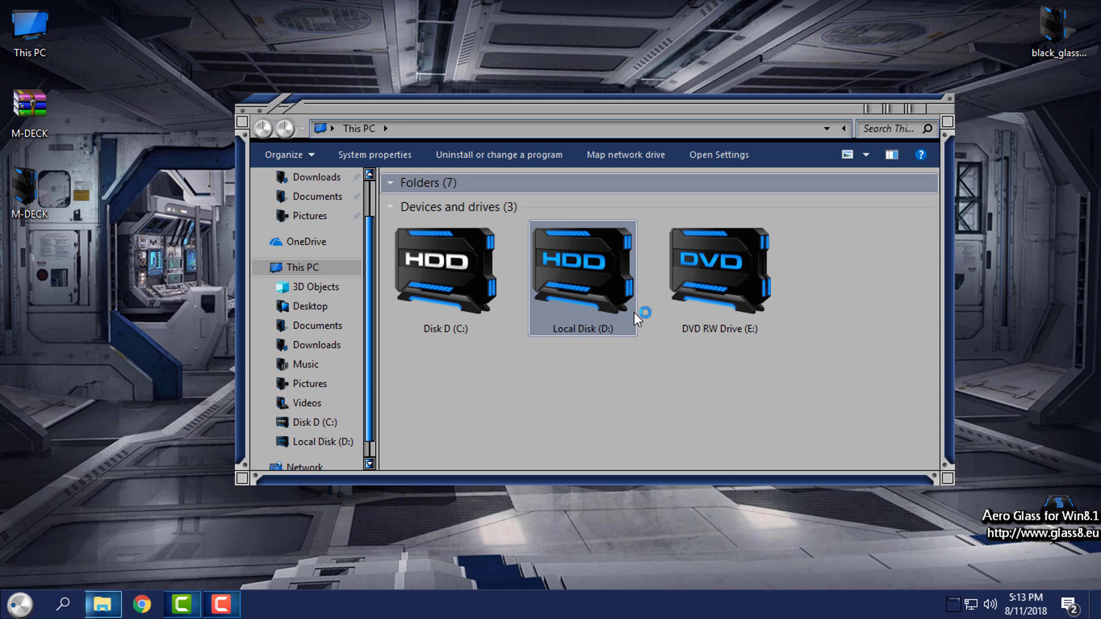
{"action": "left_click", "coordinate": [918, 109]}
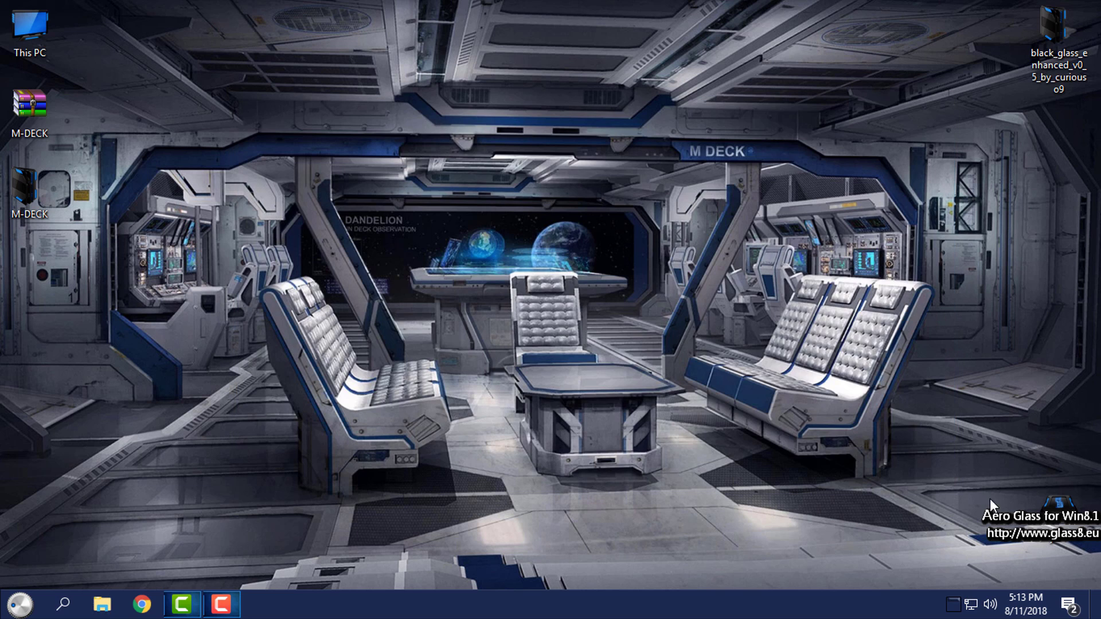
{"action": "right_click", "coordinate": [968, 95]}
{"action": "left_click", "coordinate": [968, 148]}
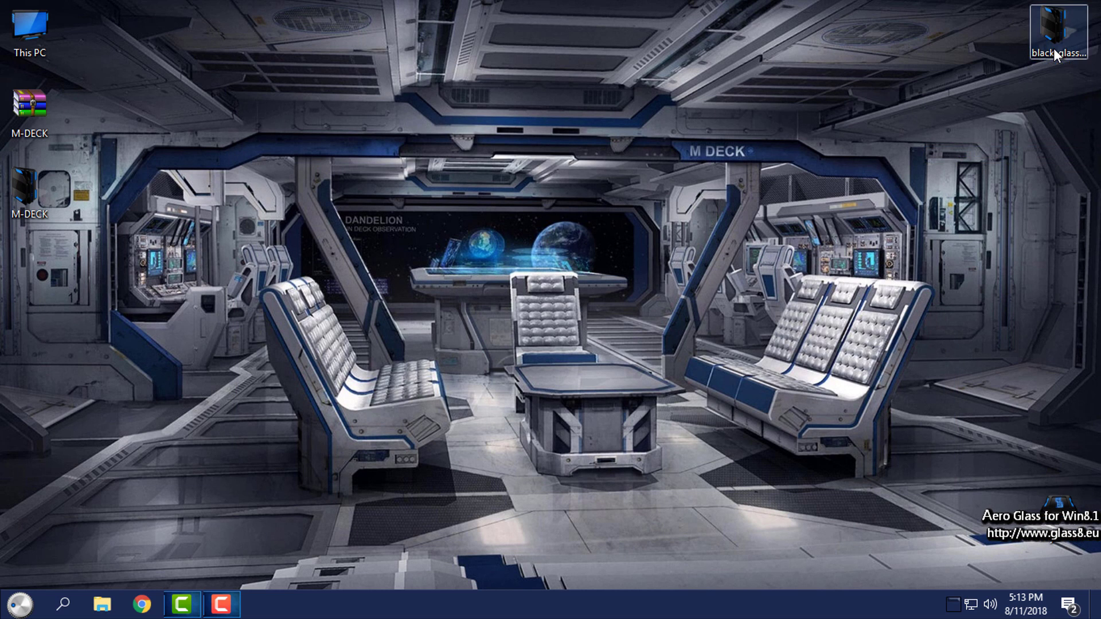
{"action": "double_click", "coordinate": [1054, 49]}
{"action": "double_click", "coordinate": [426, 199]}
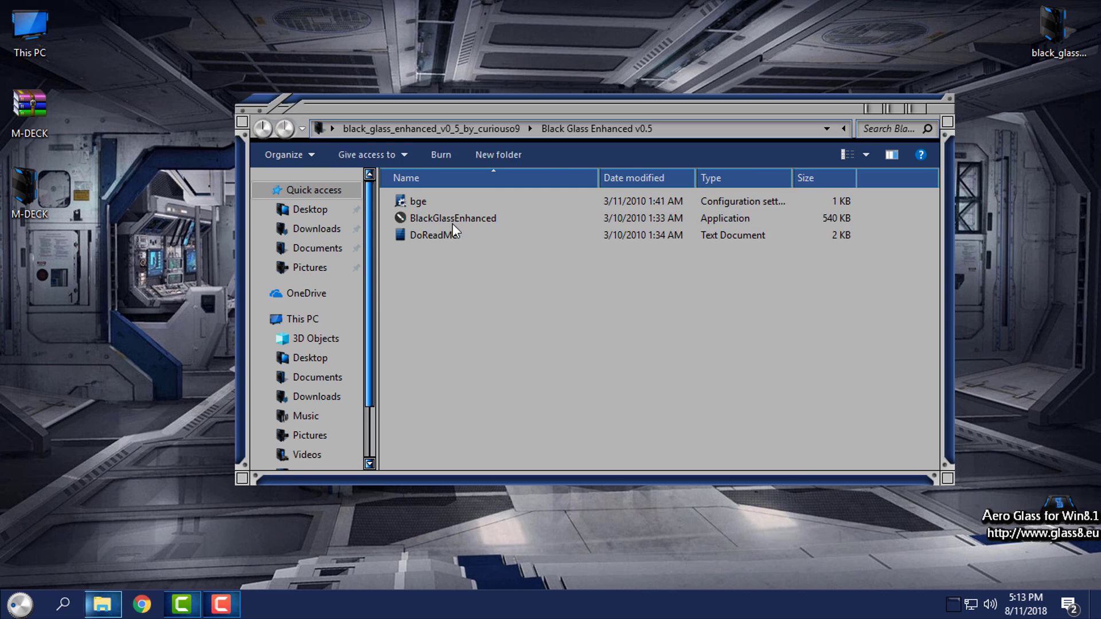
{"action": "left_click", "coordinate": [435, 218]}
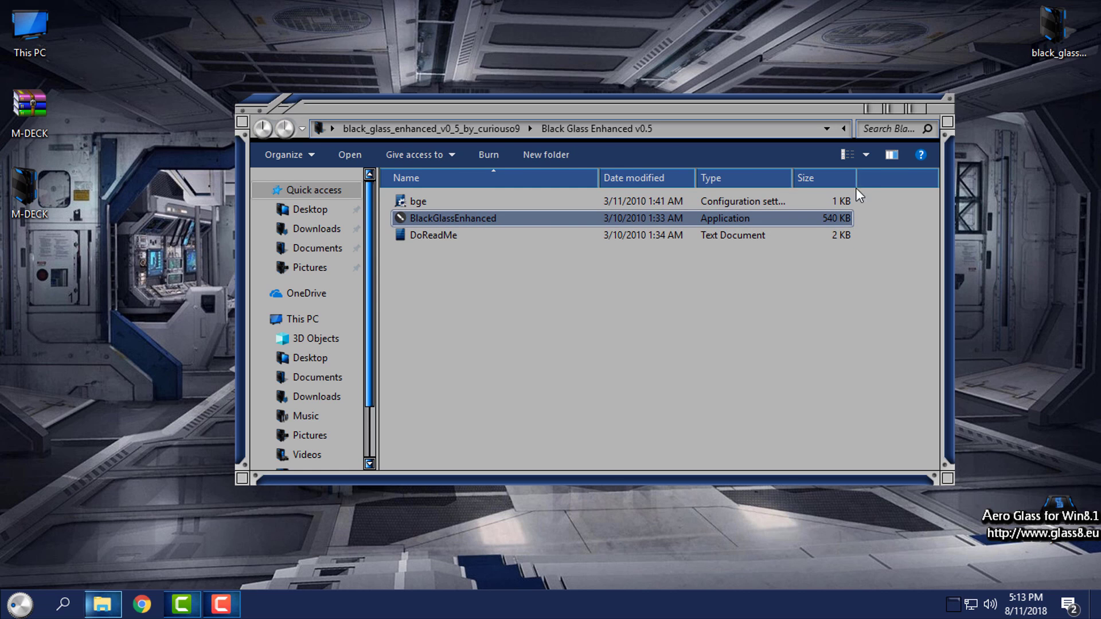
{"action": "left_click", "coordinate": [914, 109]}
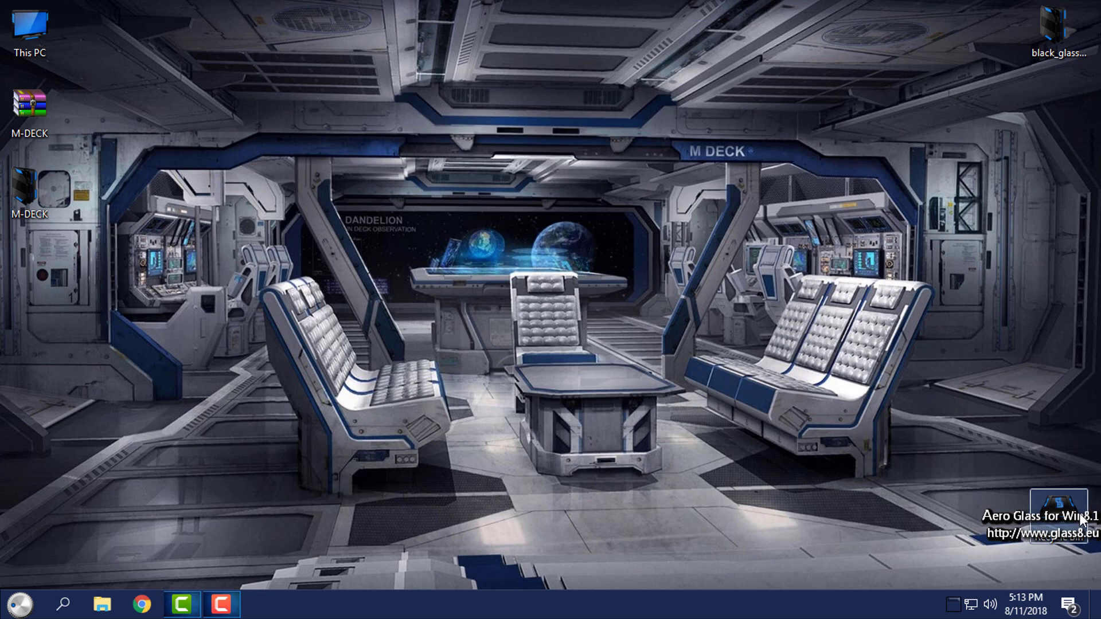
{"action": "left_click", "coordinate": [20, 604]}
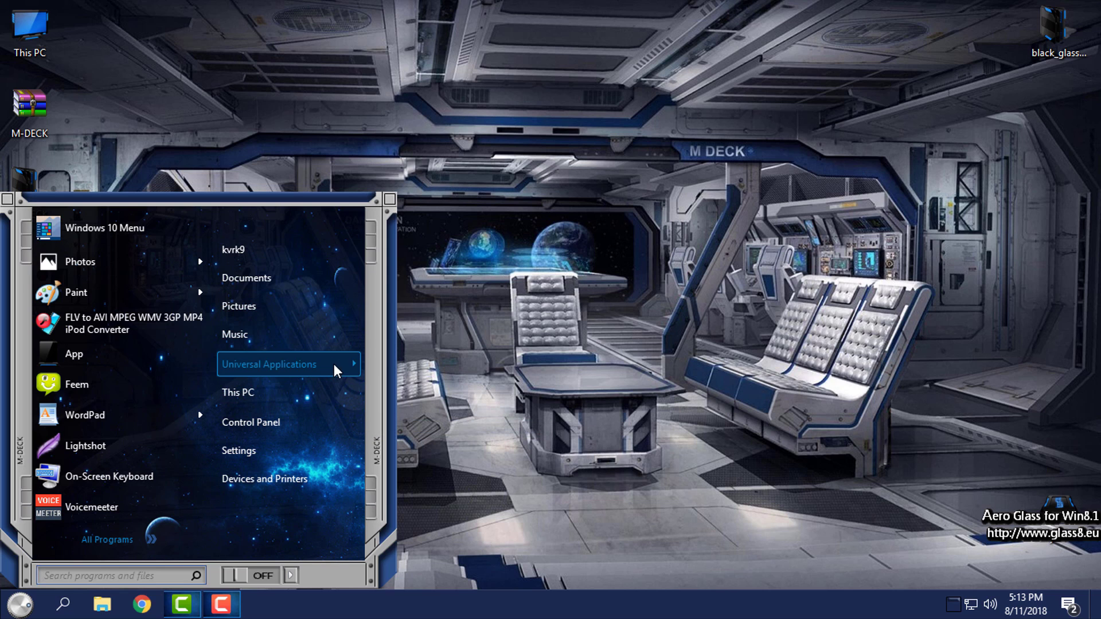
{"action": "mouse_move", "coordinate": [269, 364]}
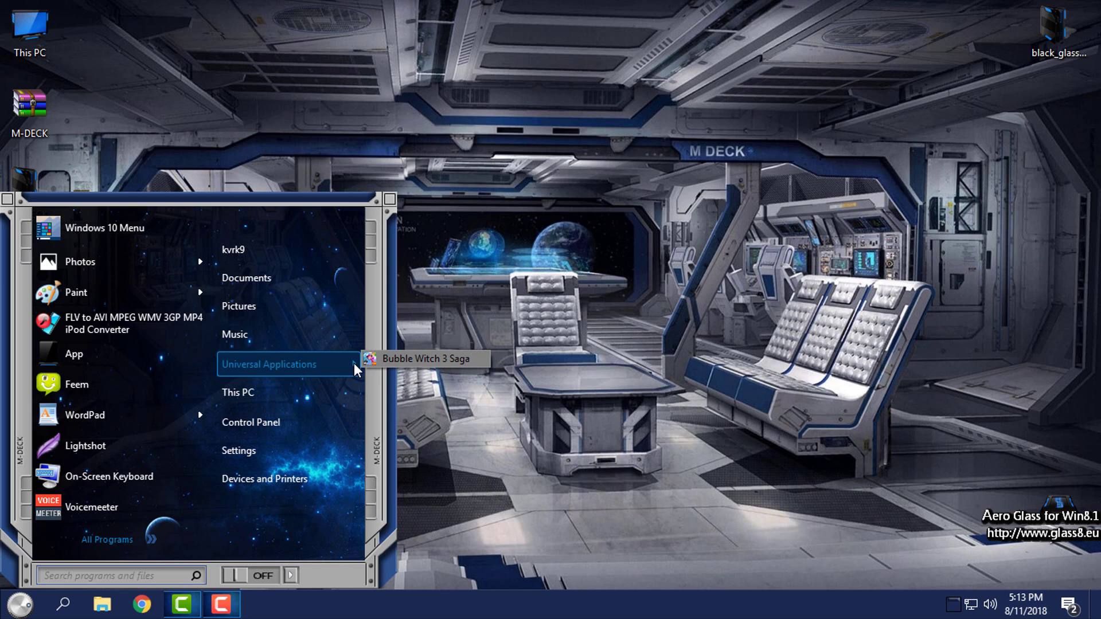
{"action": "right_click", "coordinate": [447, 248]}
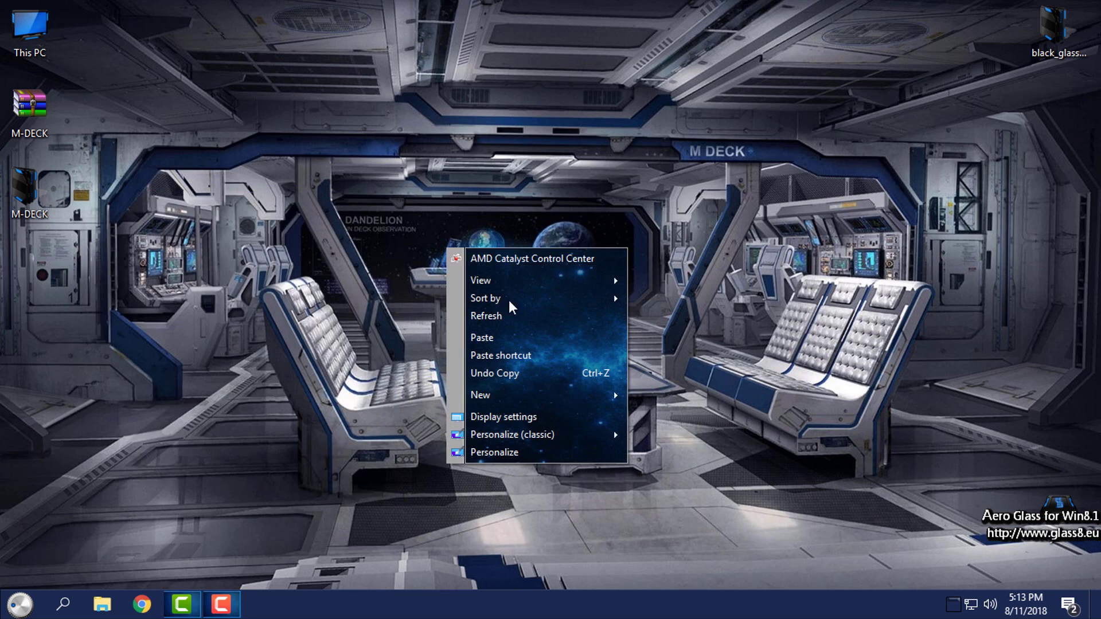
{"action": "mouse_move", "coordinate": [534, 281]}
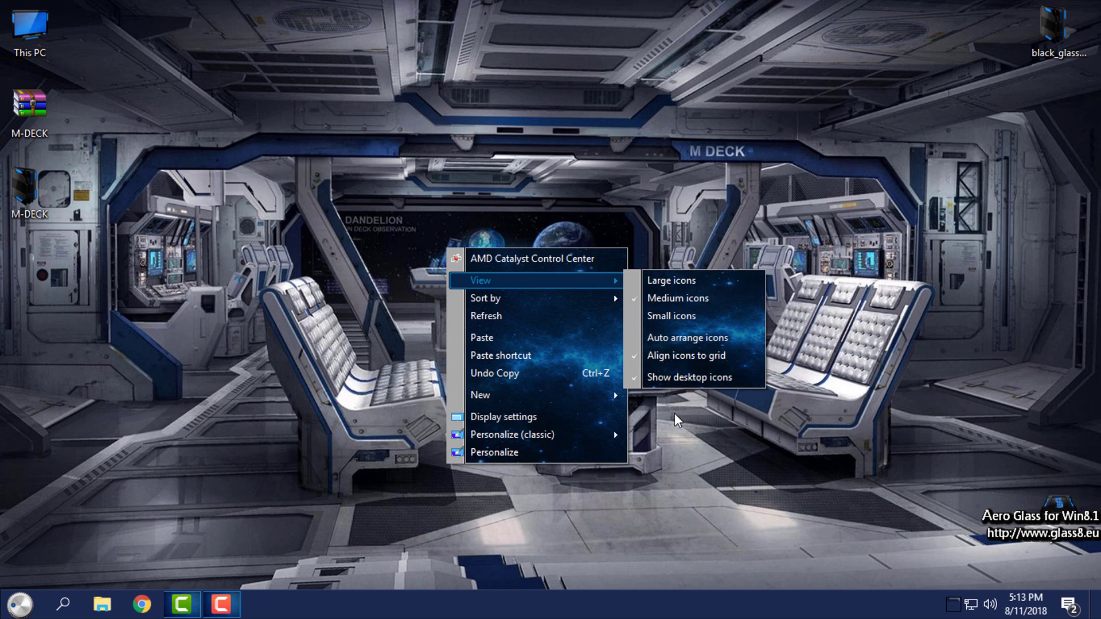
{"action": "left_click", "coordinate": [216, 549]}
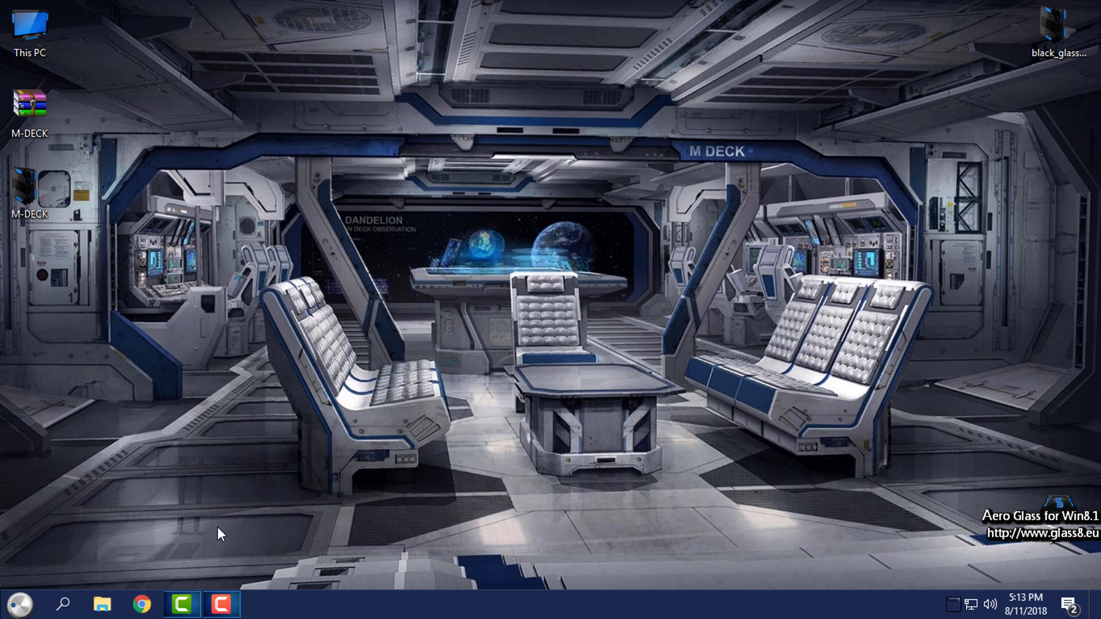
{"action": "mouse_move", "coordinate": [181, 605]}
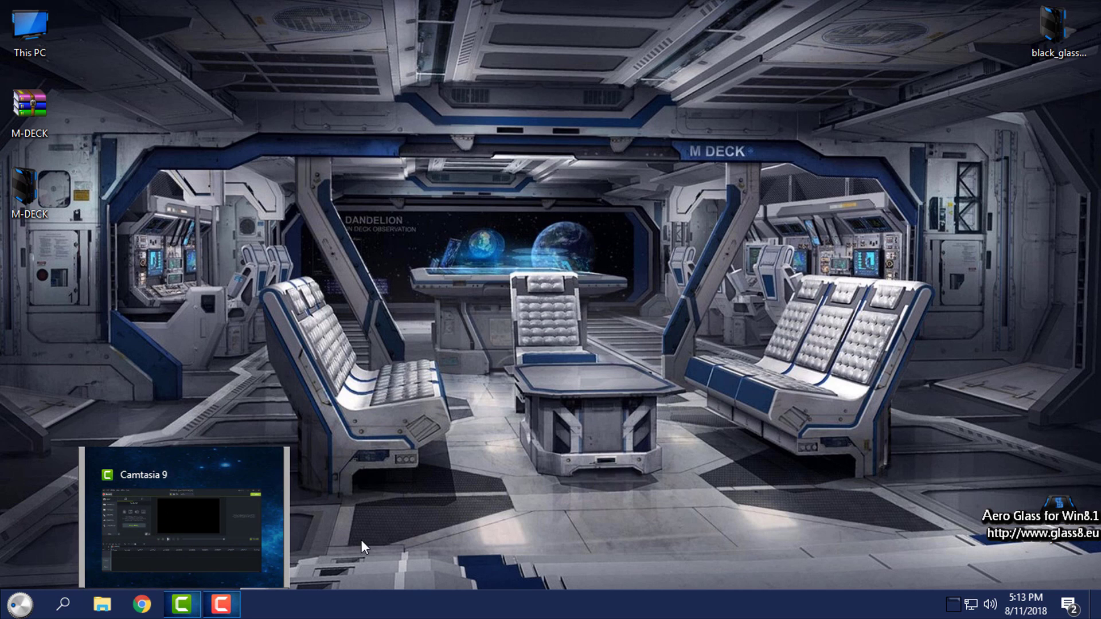
{"action": "left_click", "coordinate": [102, 606]}
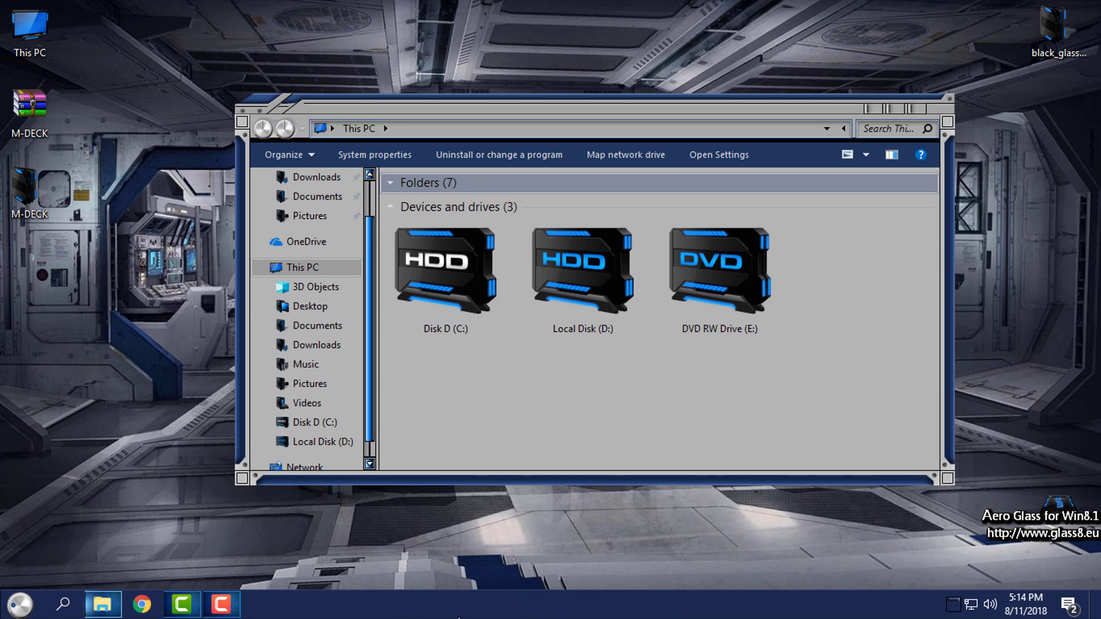
{"action": "left_click", "coordinate": [19, 608]}
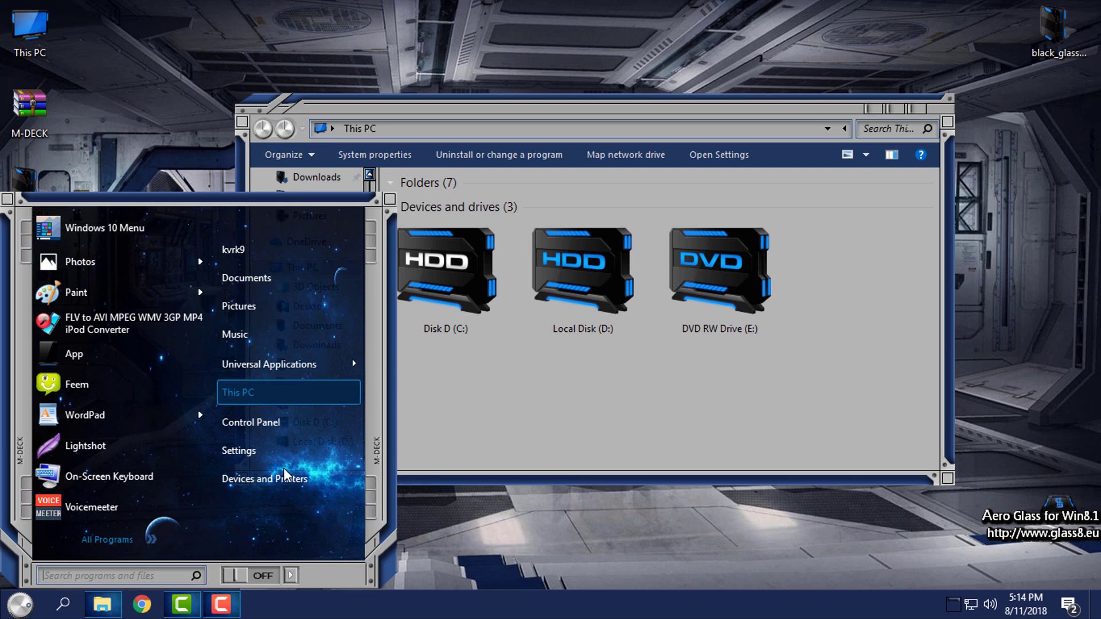
{"action": "left_click", "coordinate": [901, 110]}
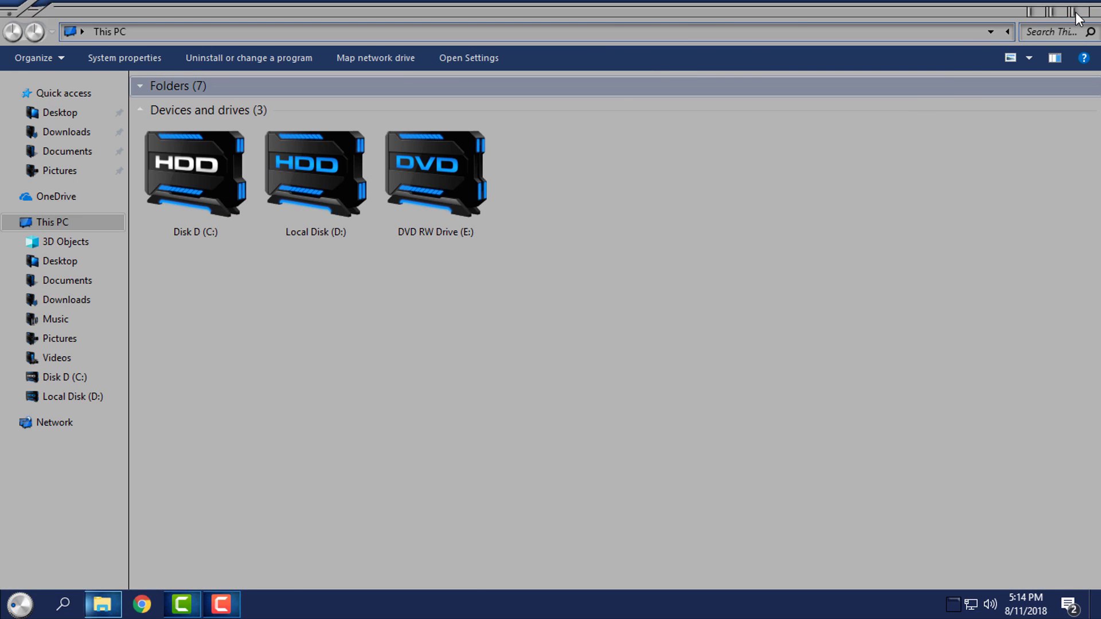
{"action": "left_click", "coordinate": [1086, 14]}
{"action": "right_click", "coordinate": [108, 167]}
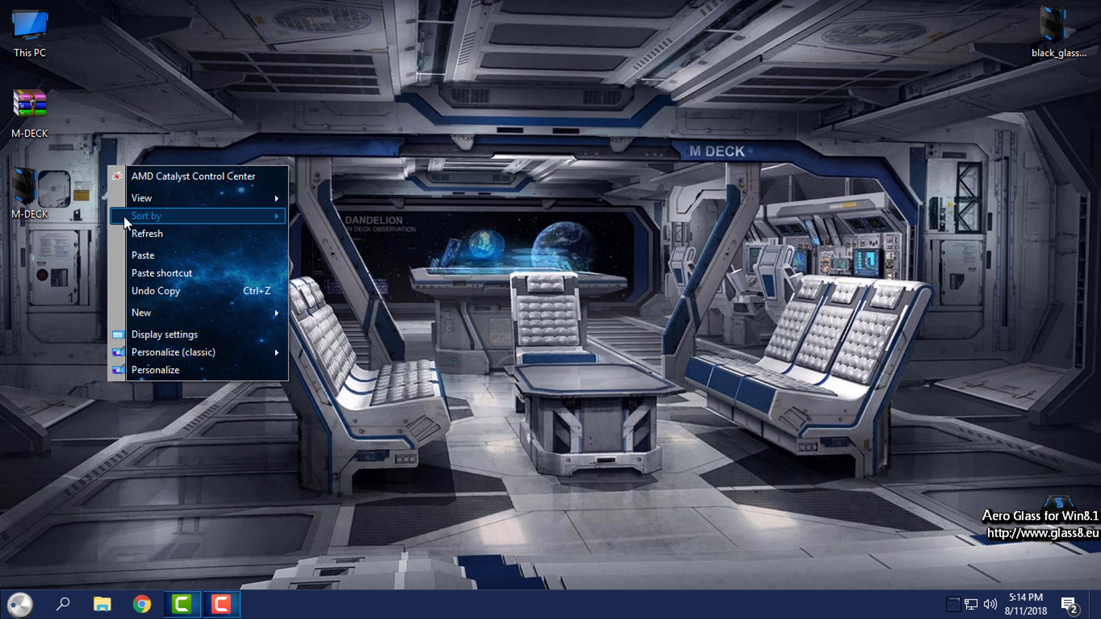
{"action": "left_click", "coordinate": [232, 116]}
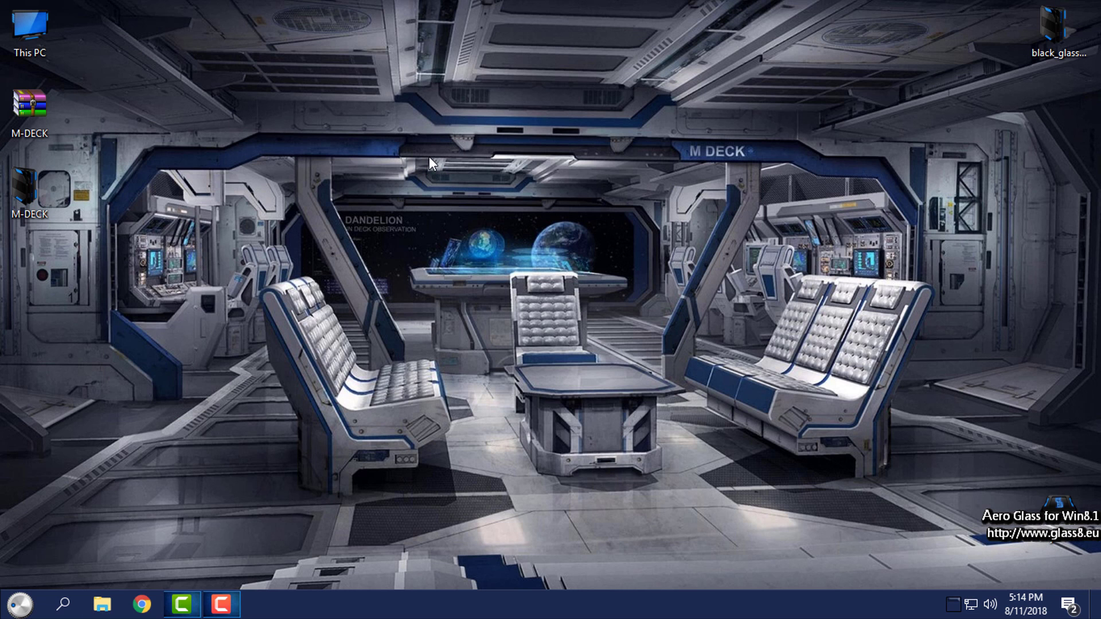